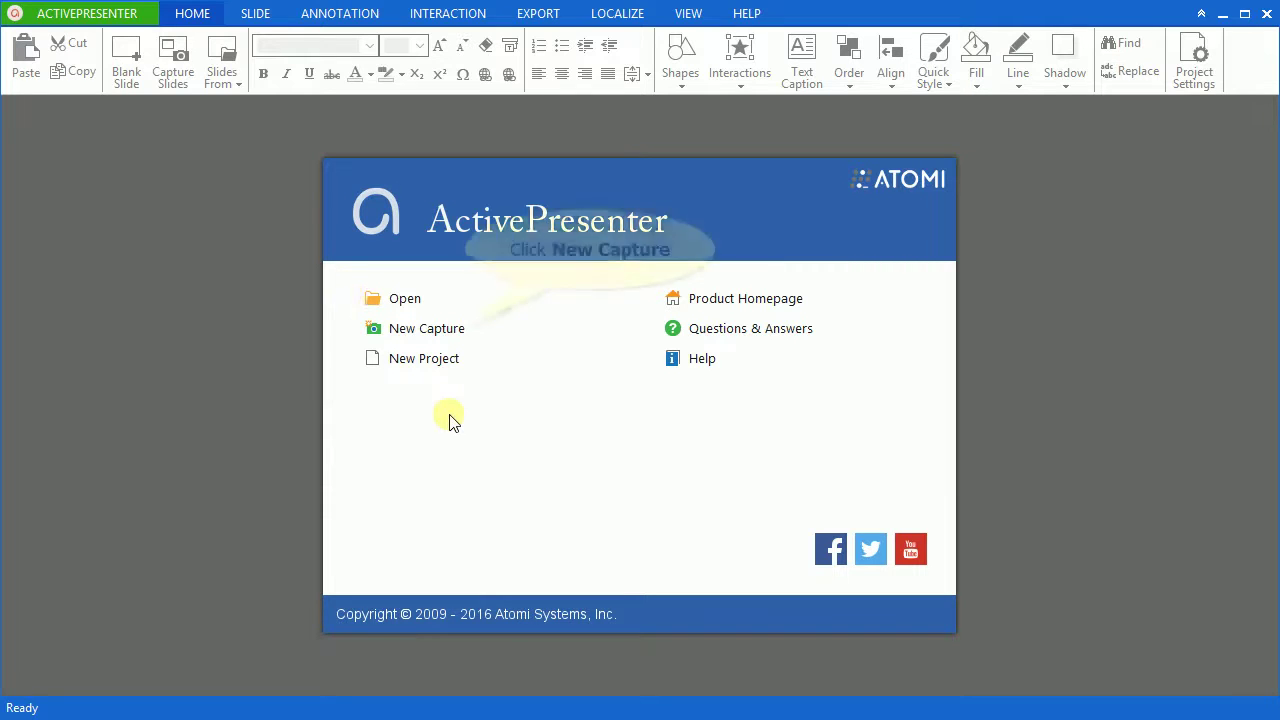
Step: Name the new capture project 'My Project' and, after browsing the profiles, keep Record Software Demonstration
left_click(441, 338)
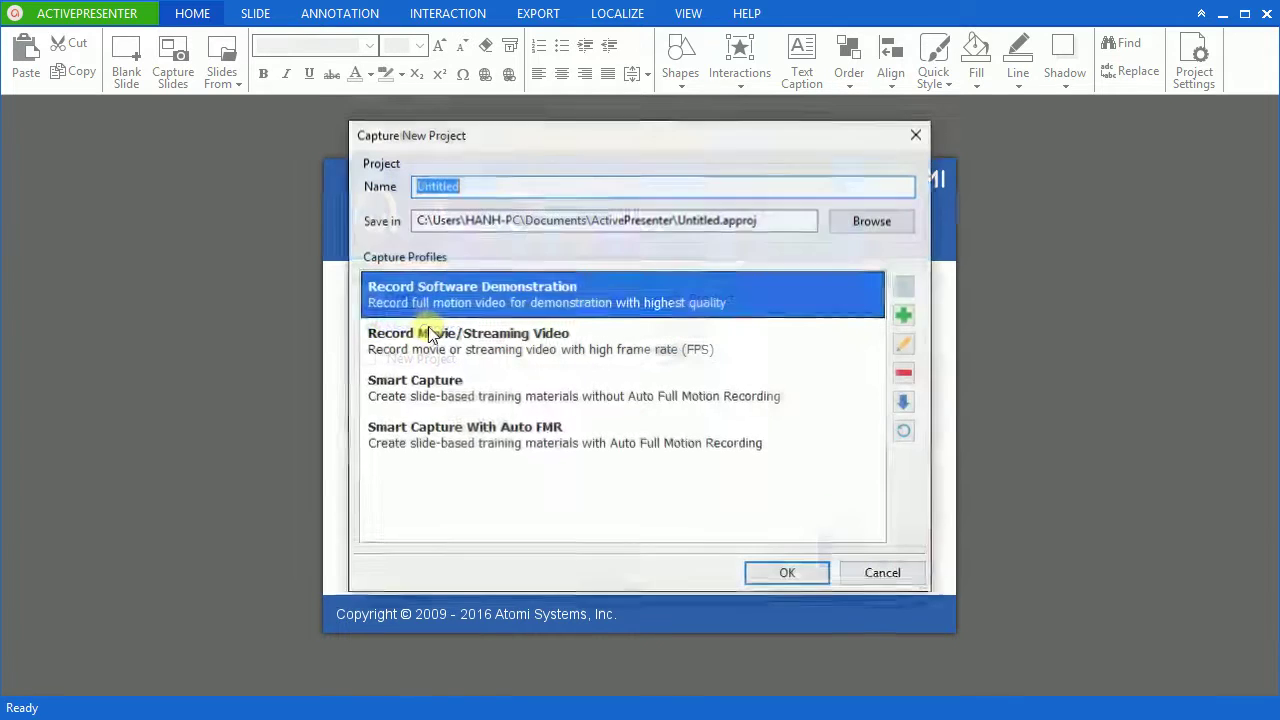
type("My")
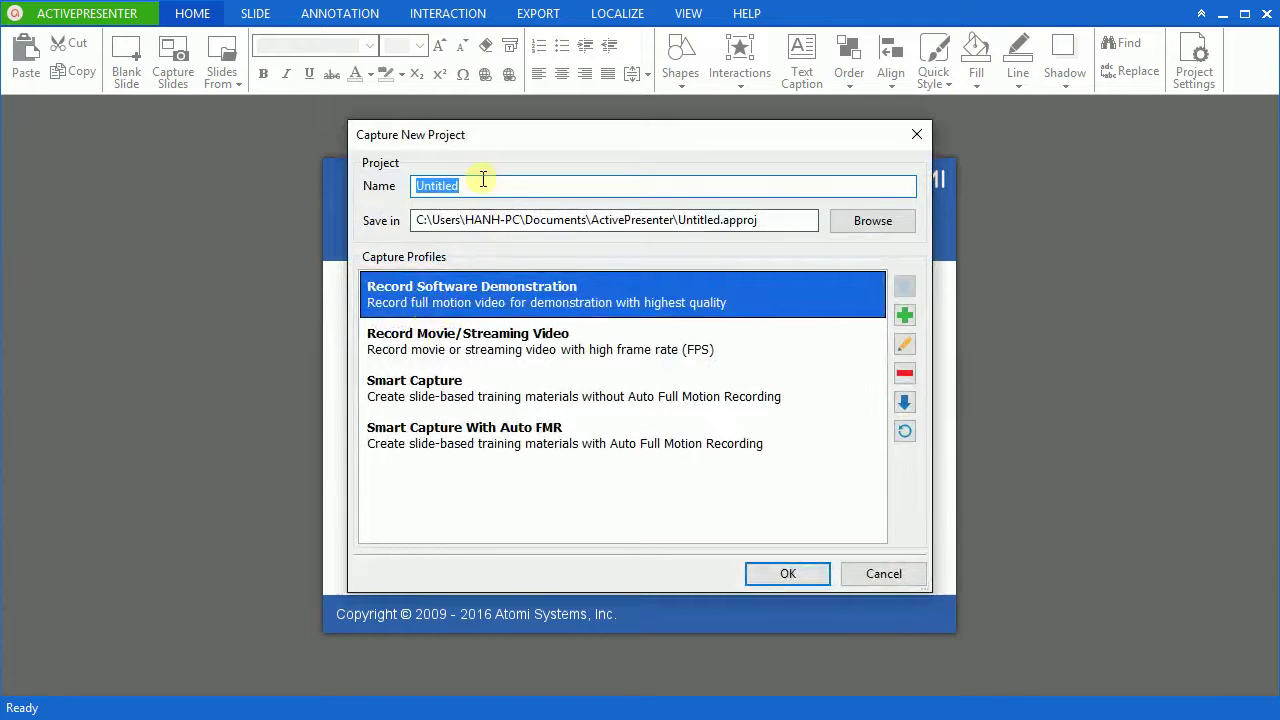
type(" Project")
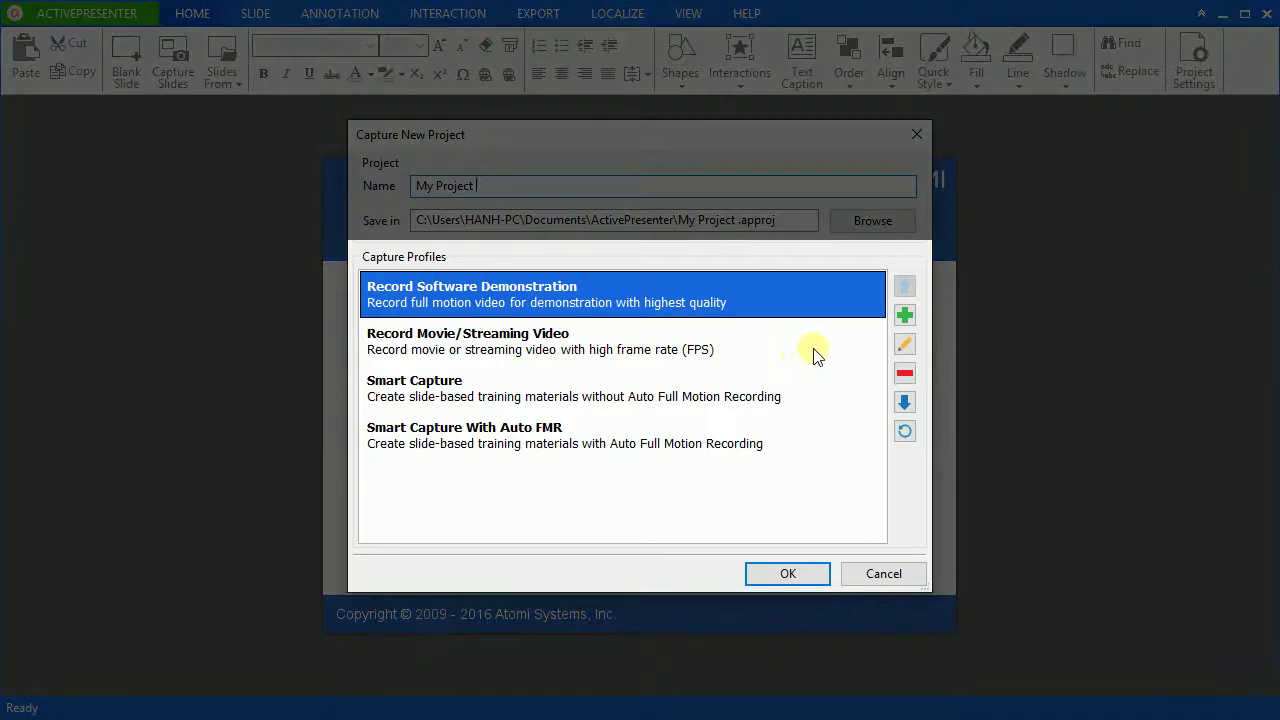
left_click(822, 352)
left_click(823, 390)
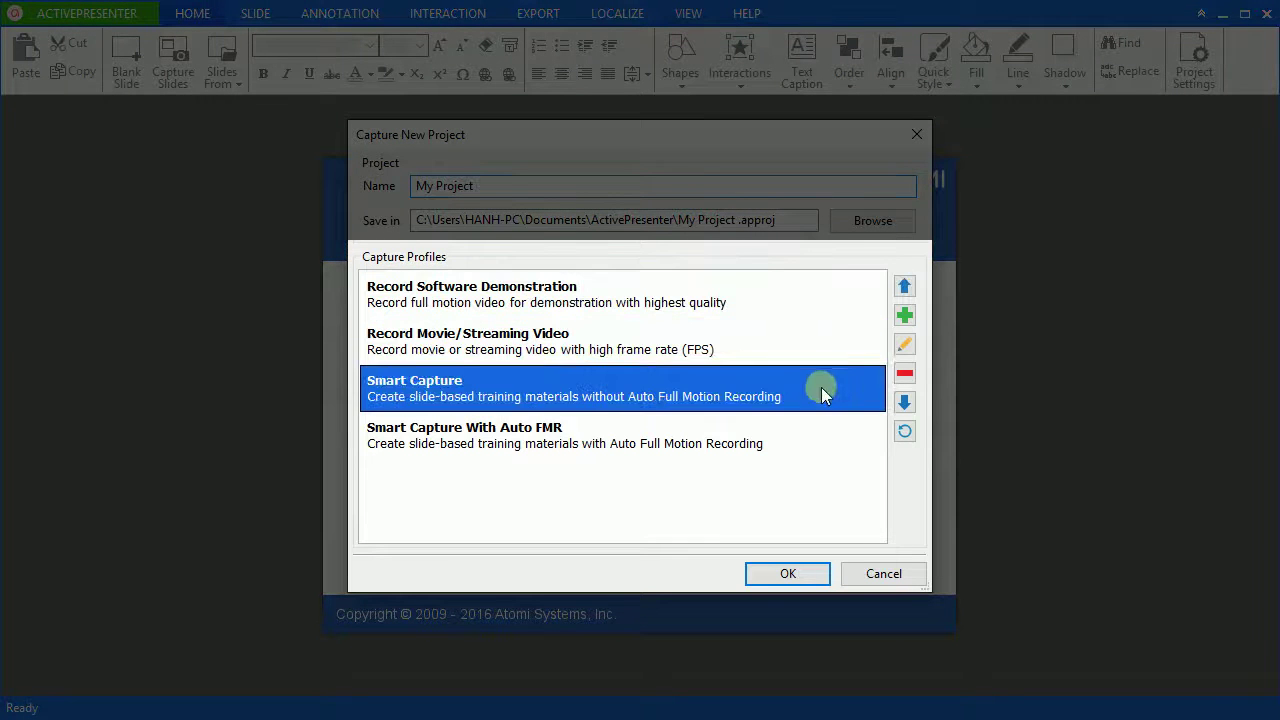
left_click(826, 452)
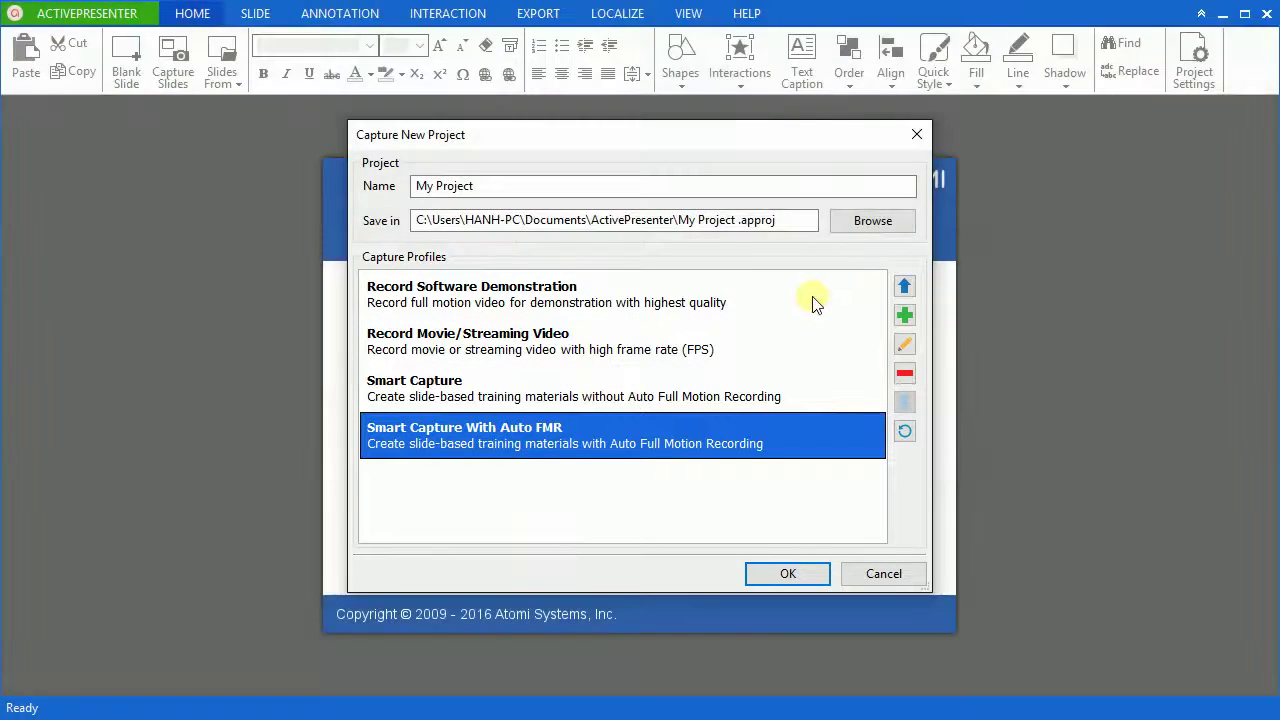
left_click(812, 302)
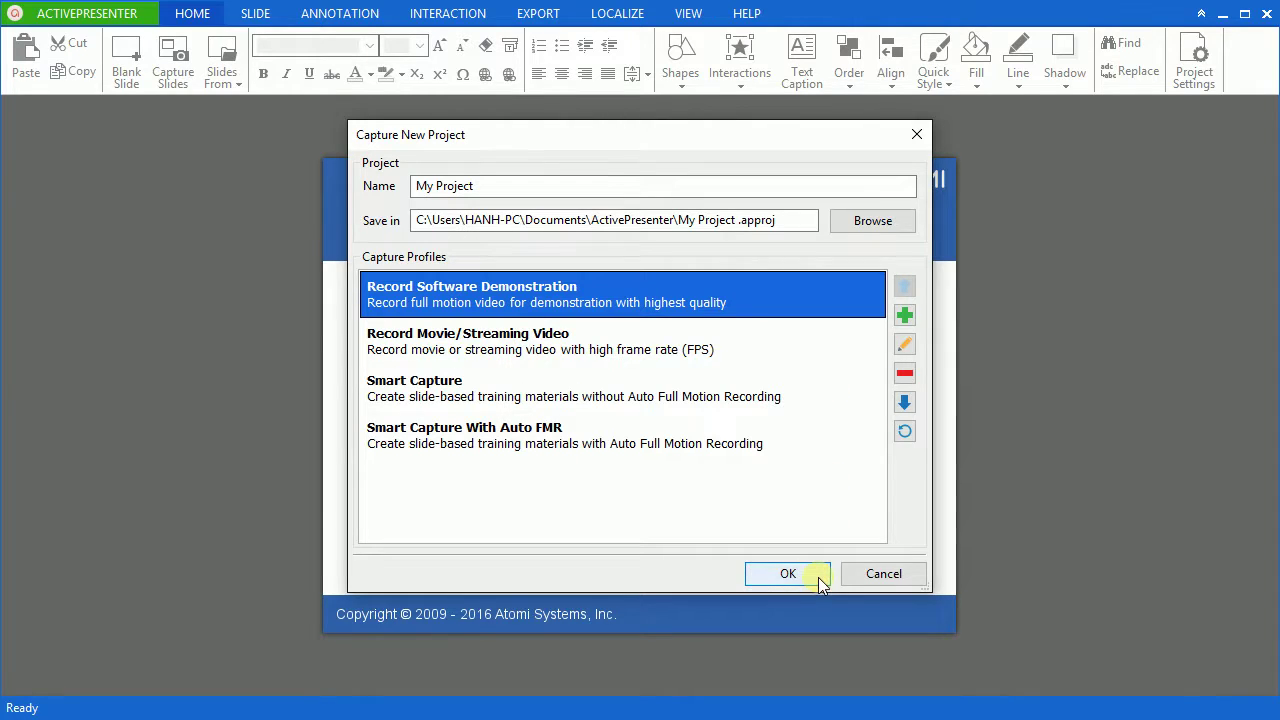
Step: Confirm the project, move the capture toolbar over the slide, and set the capture size to 1280 x 720
left_click(788, 573)
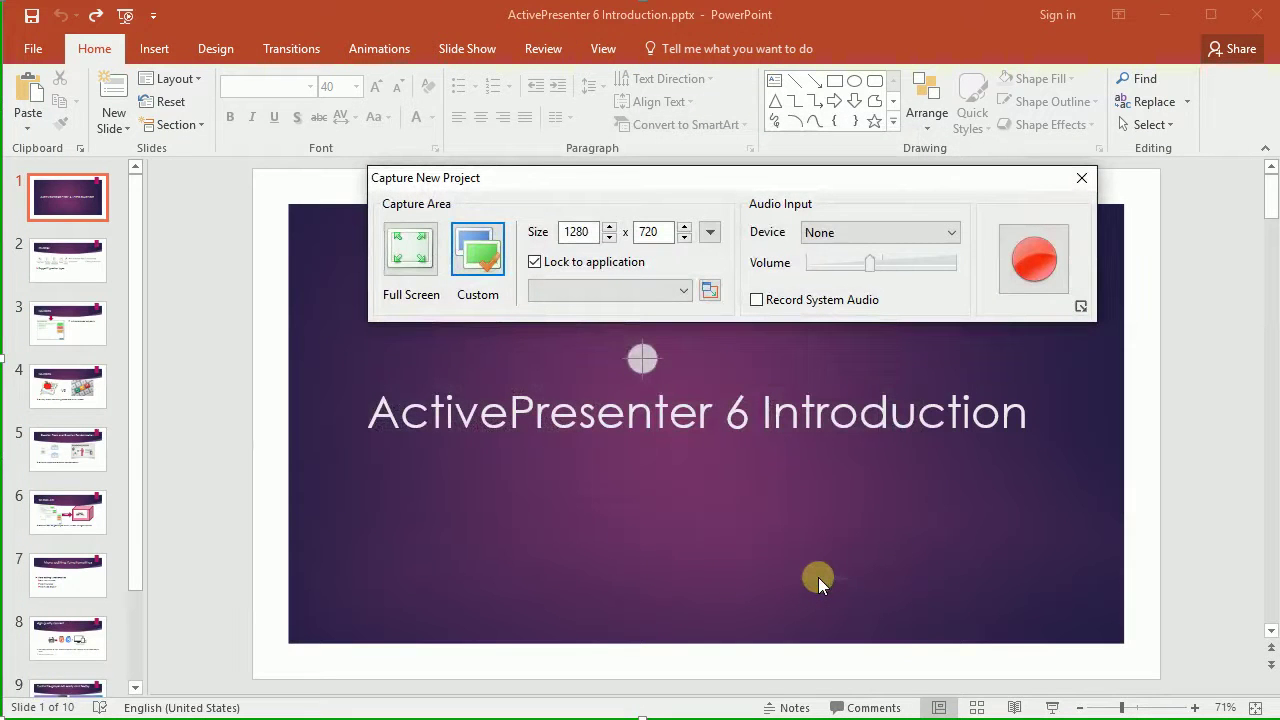
left_click_drag(728, 178, 694, 397)
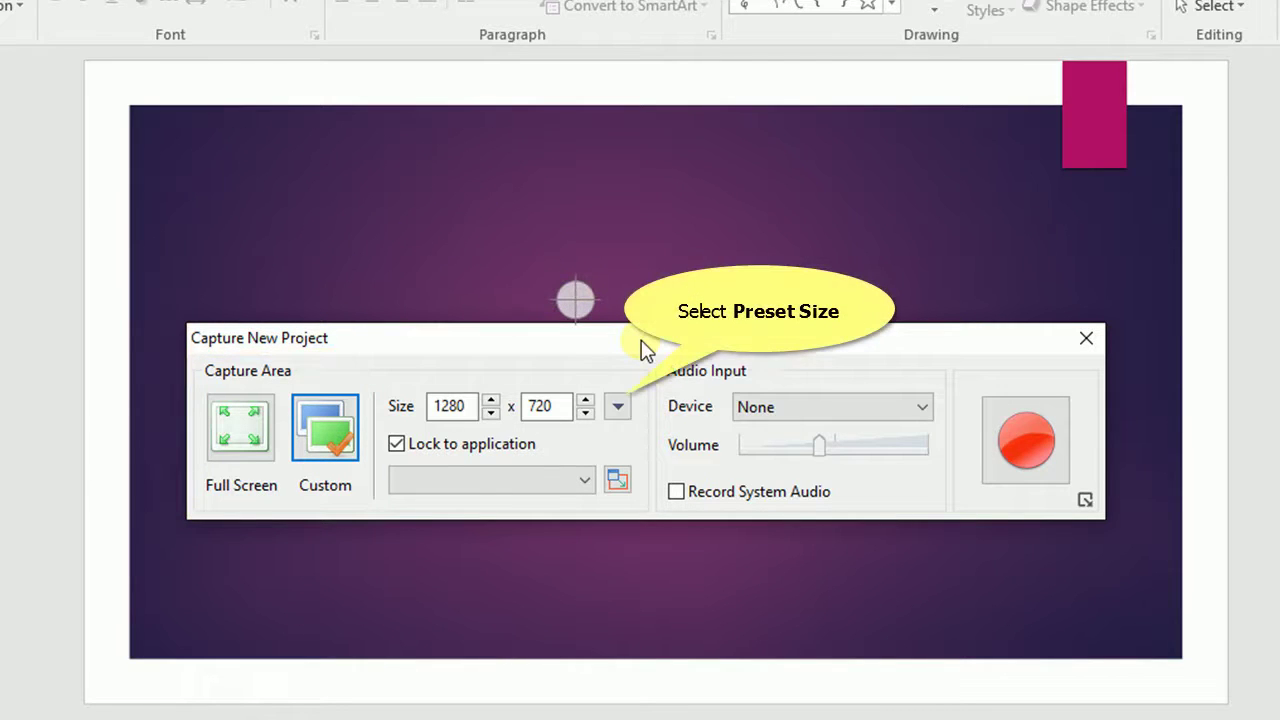
left_click(620, 408)
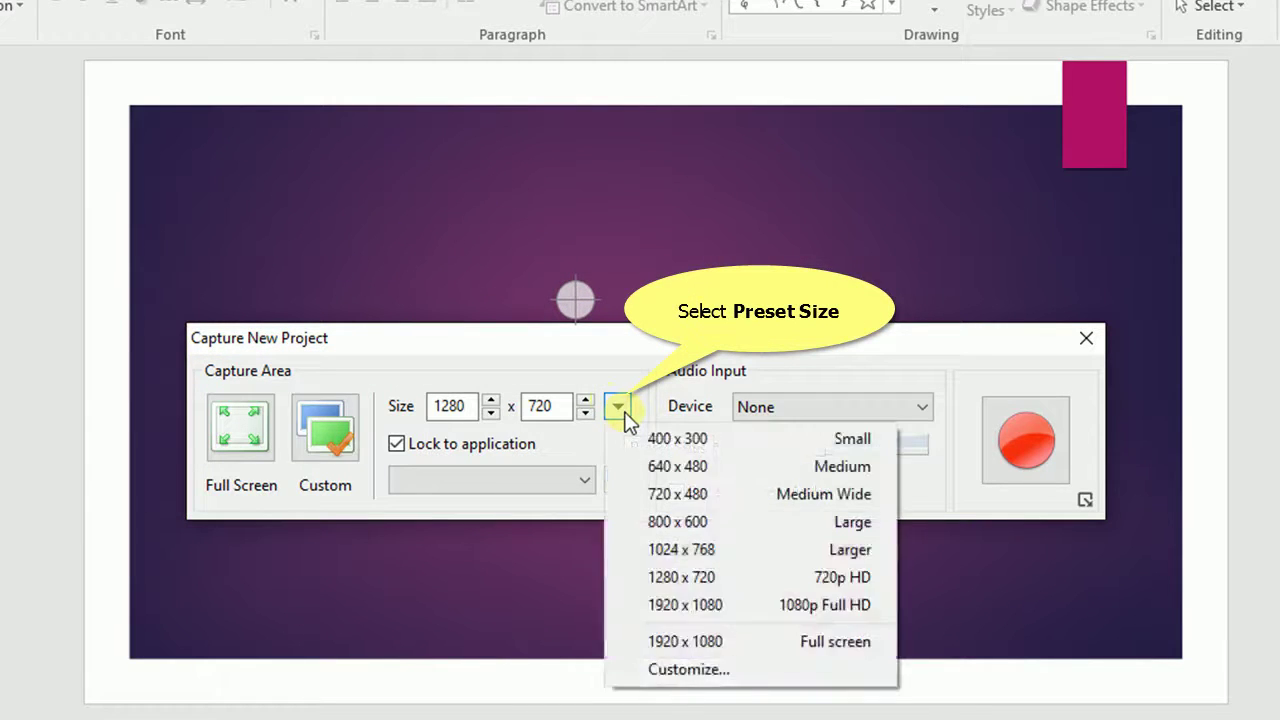
left_click(697, 579)
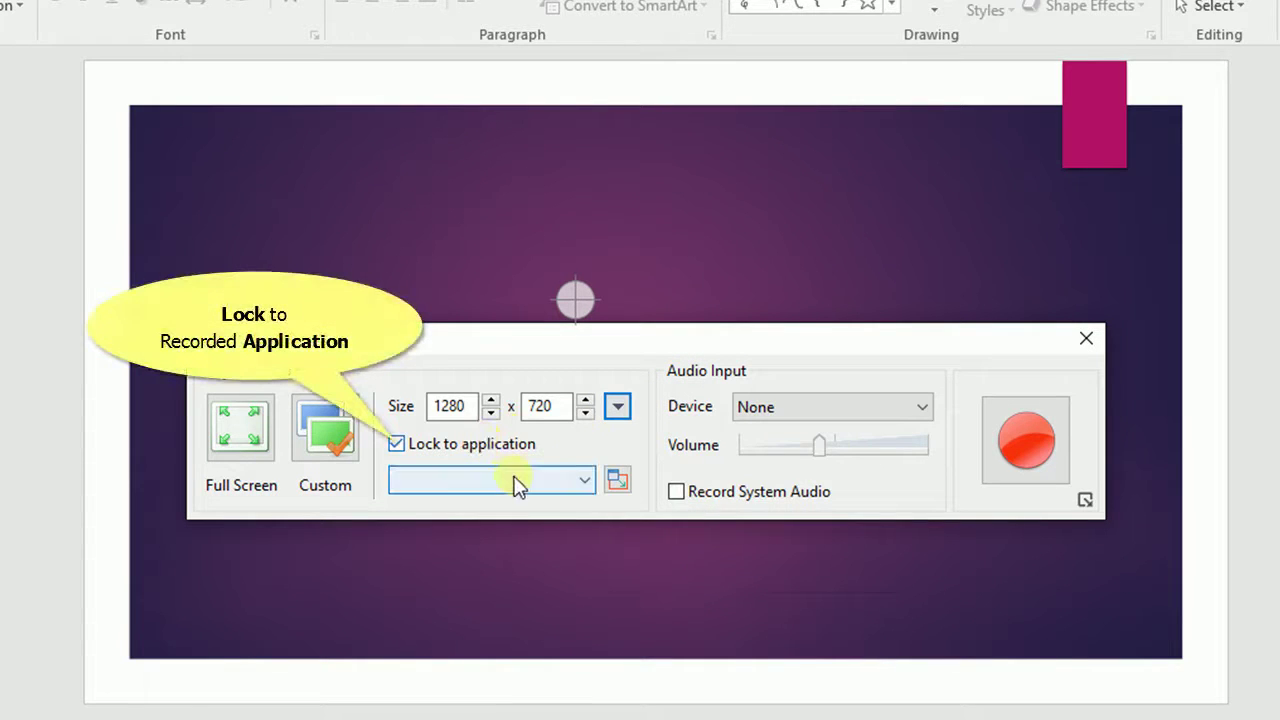
Step: Lock capture to the ActivePresenter 6 Introduction presentation and leave system audio recording off
left_click(569, 480)
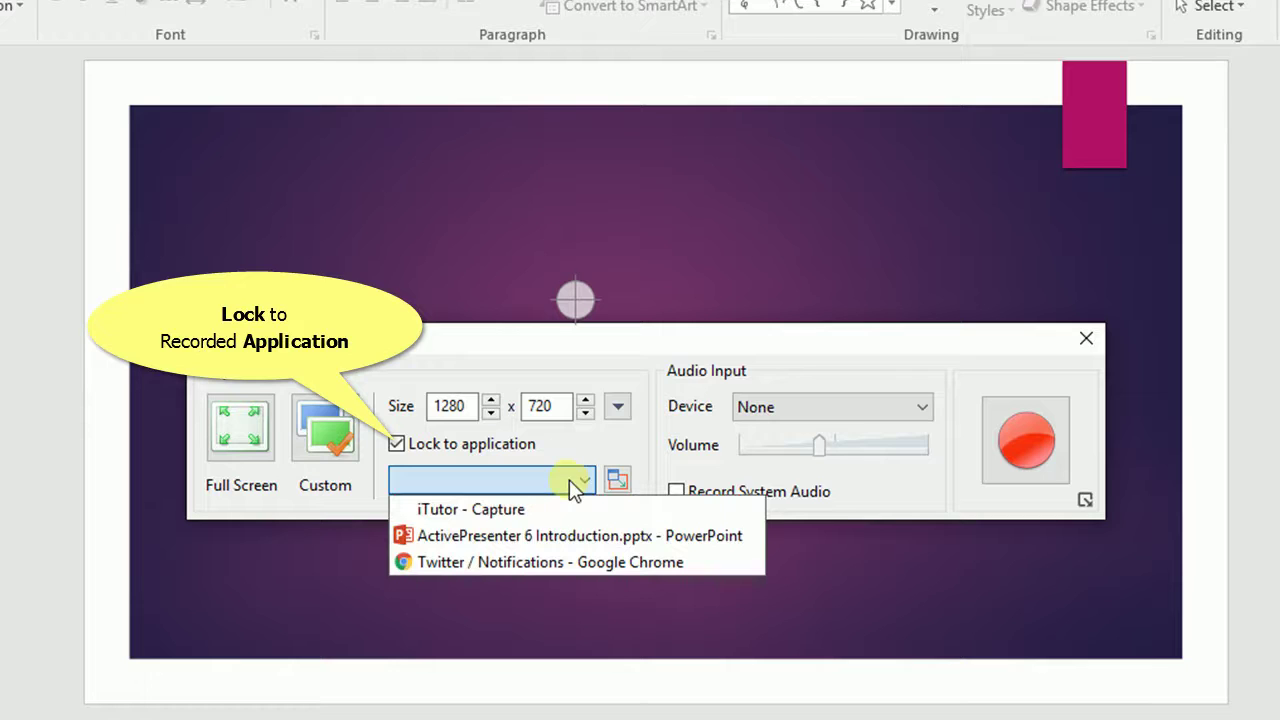
left_click(570, 530)
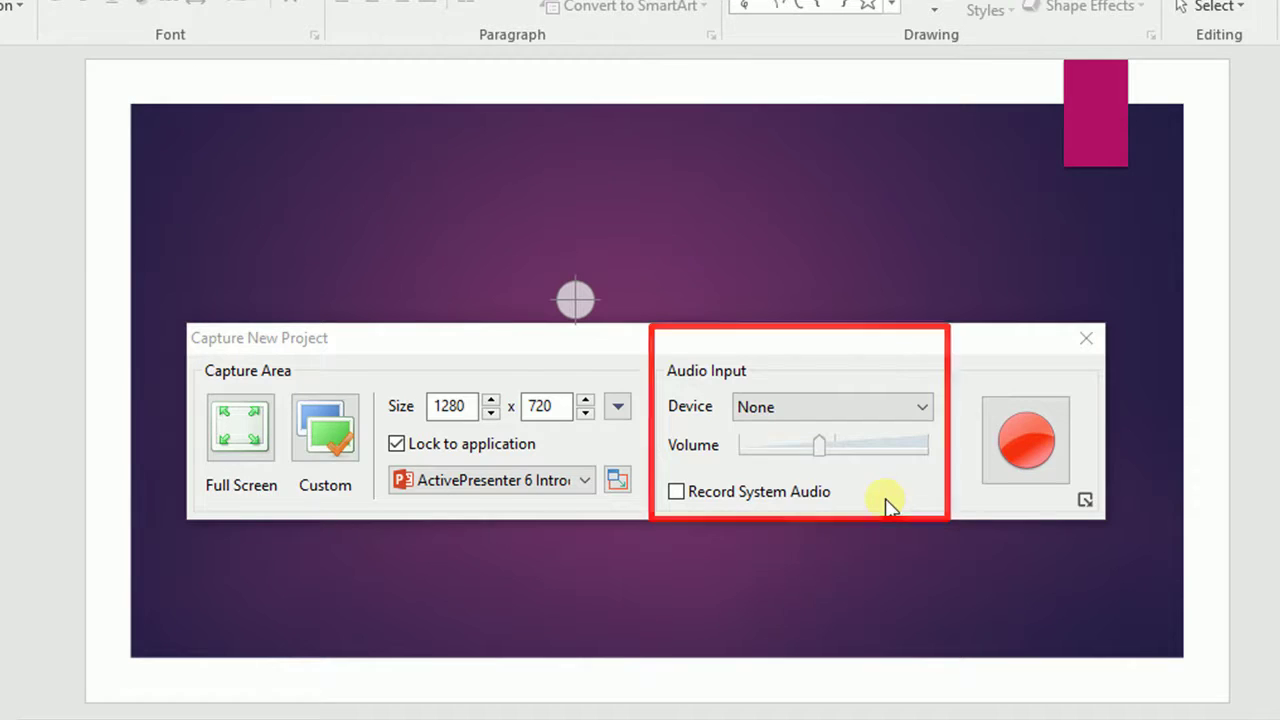
left_click(678, 492)
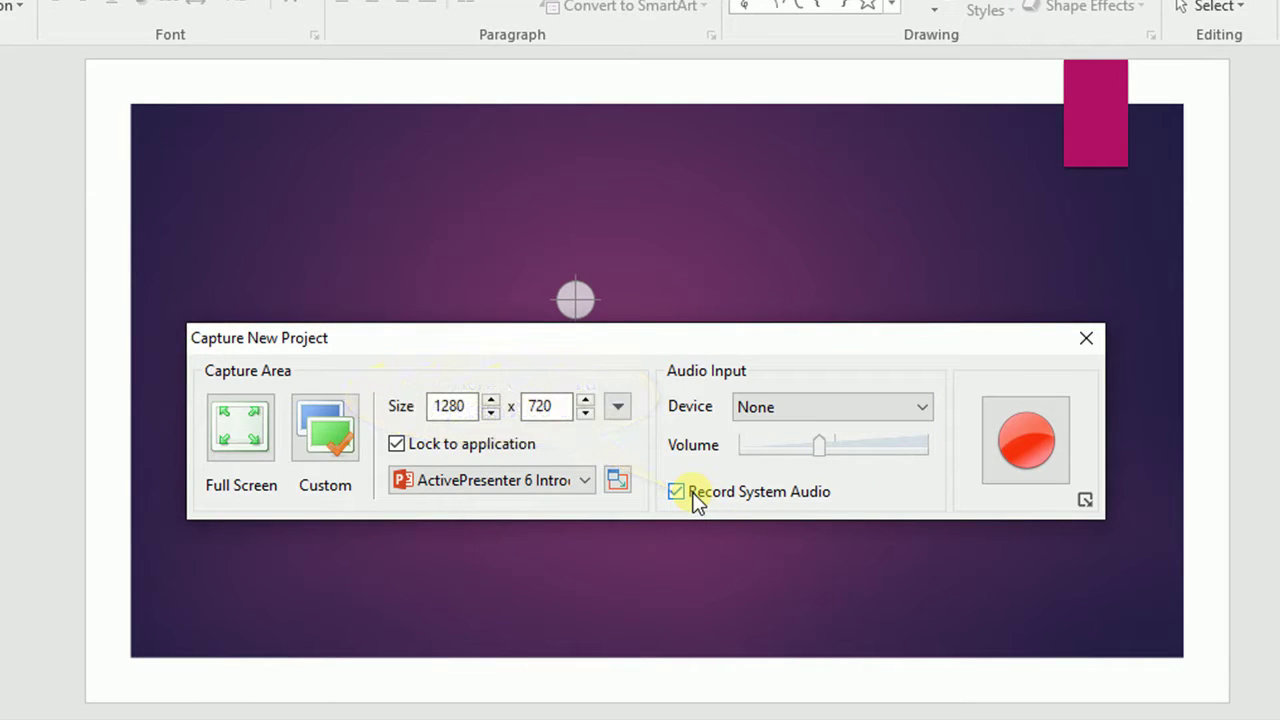
left_click(697, 497)
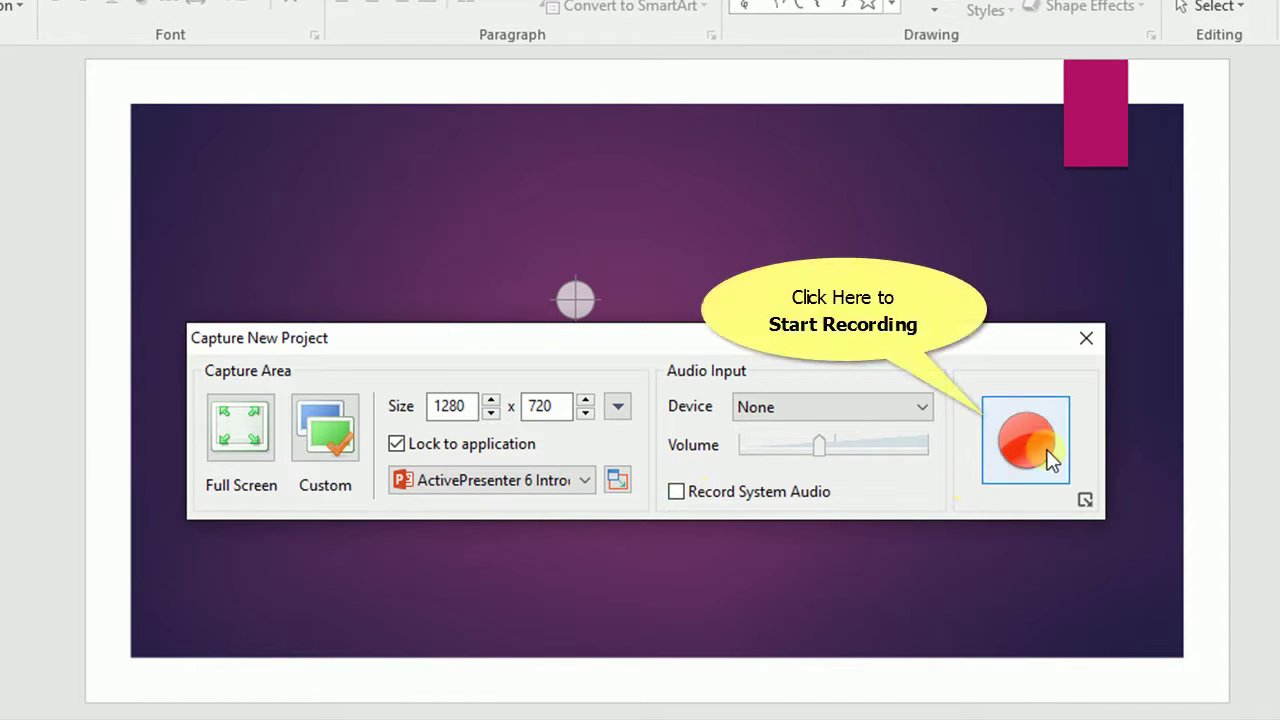
Step: Start recording and give the title slide a Split transition of 01.50 seconds
left_click(1046, 458)
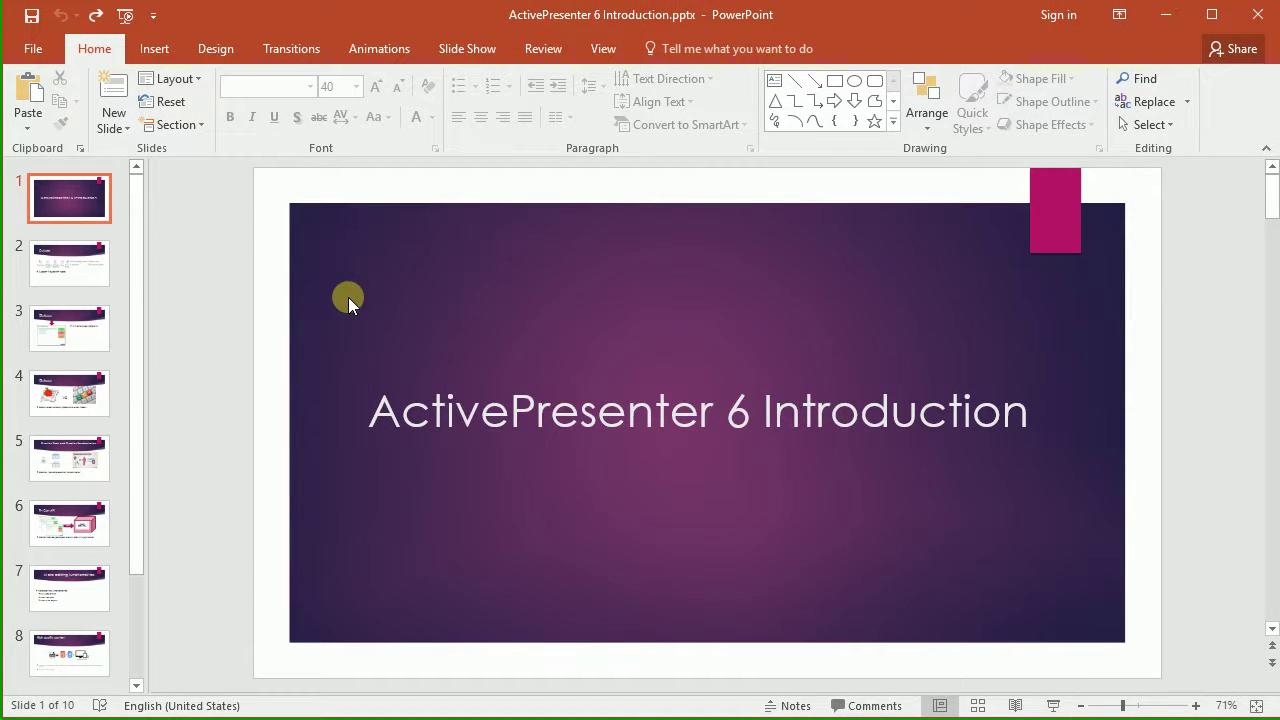
left_click(289, 52)
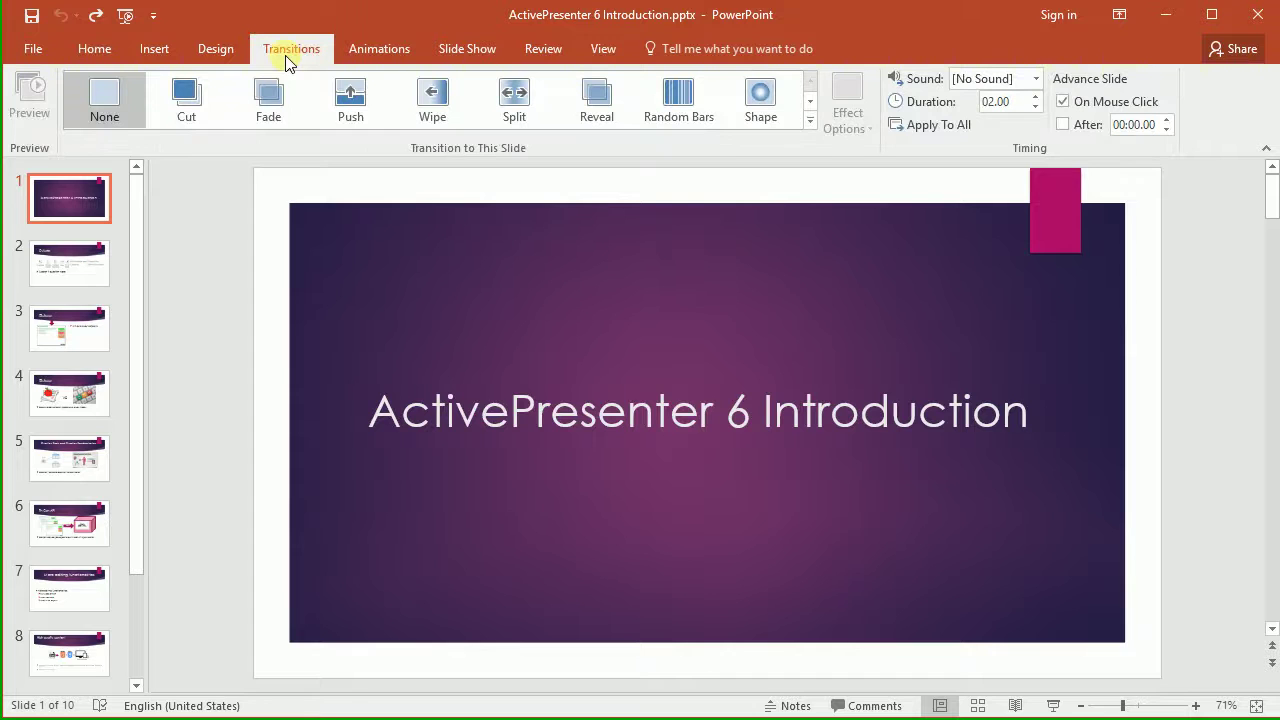
left_click(271, 92)
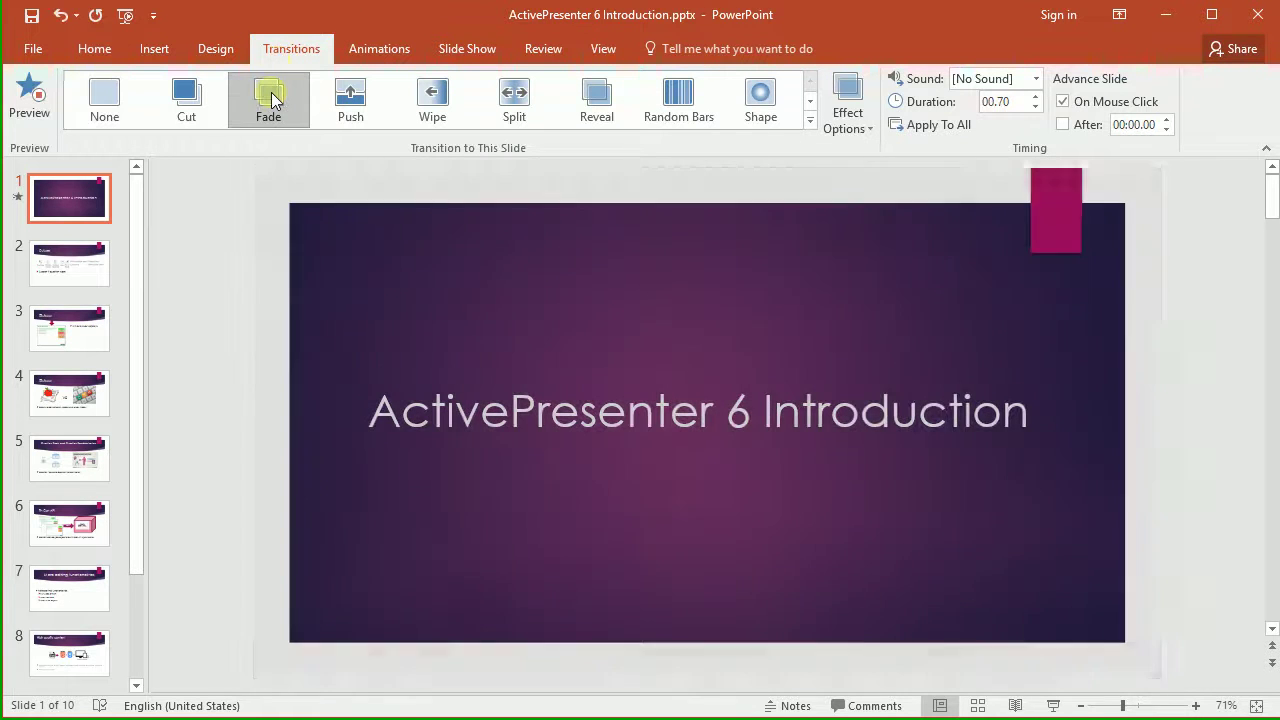
left_click(516, 93)
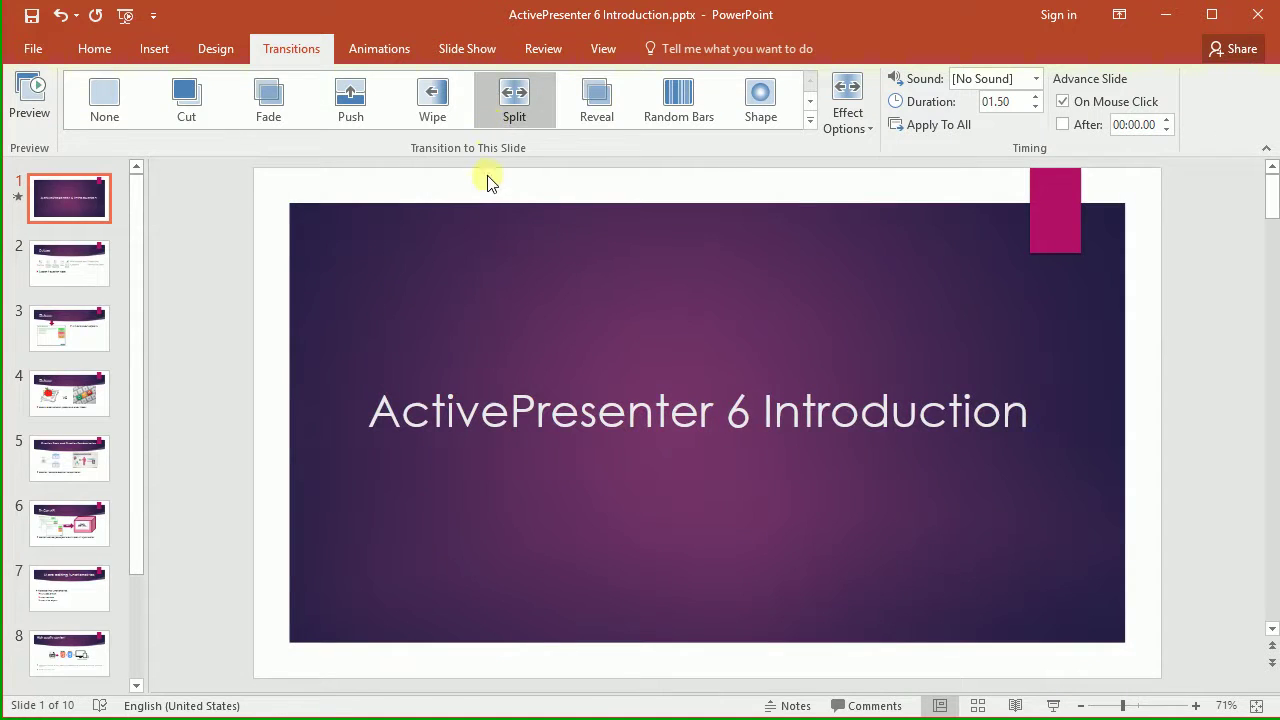
Step: Draw a shape from the Insert Shapes gallery across the slide title
left_click(155, 52)
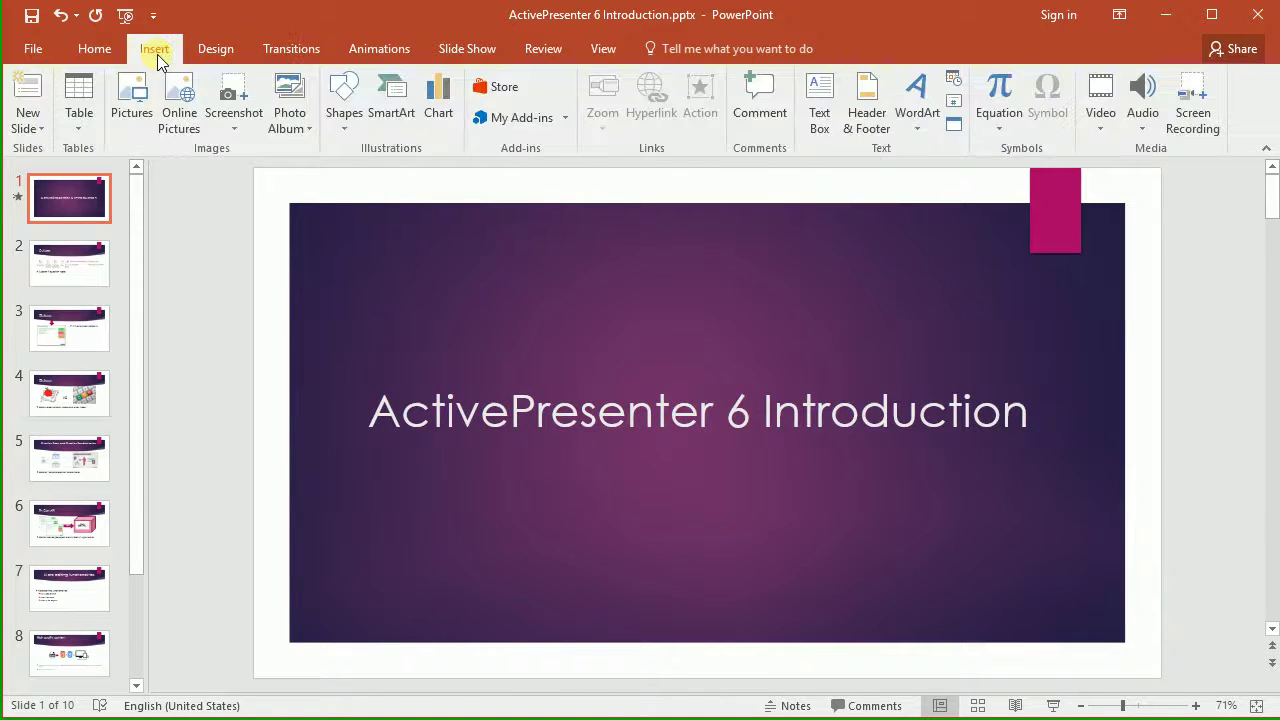
left_click(342, 94)
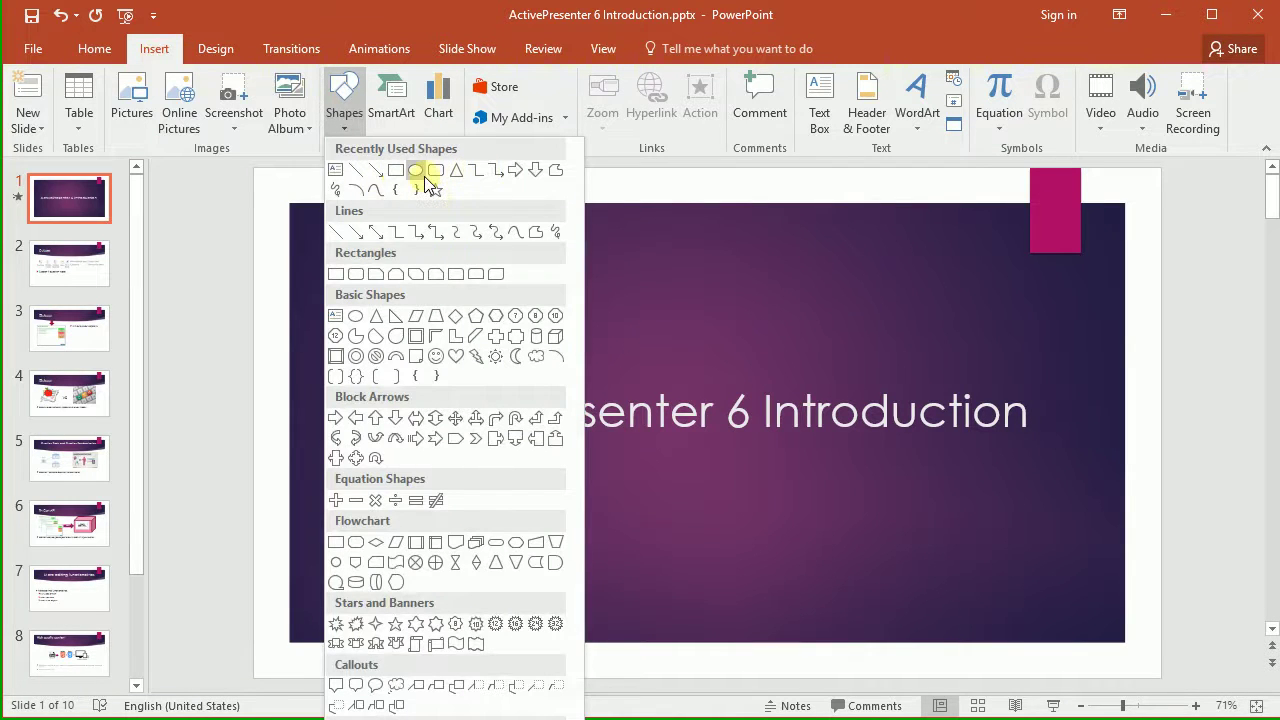
left_click(424, 174)
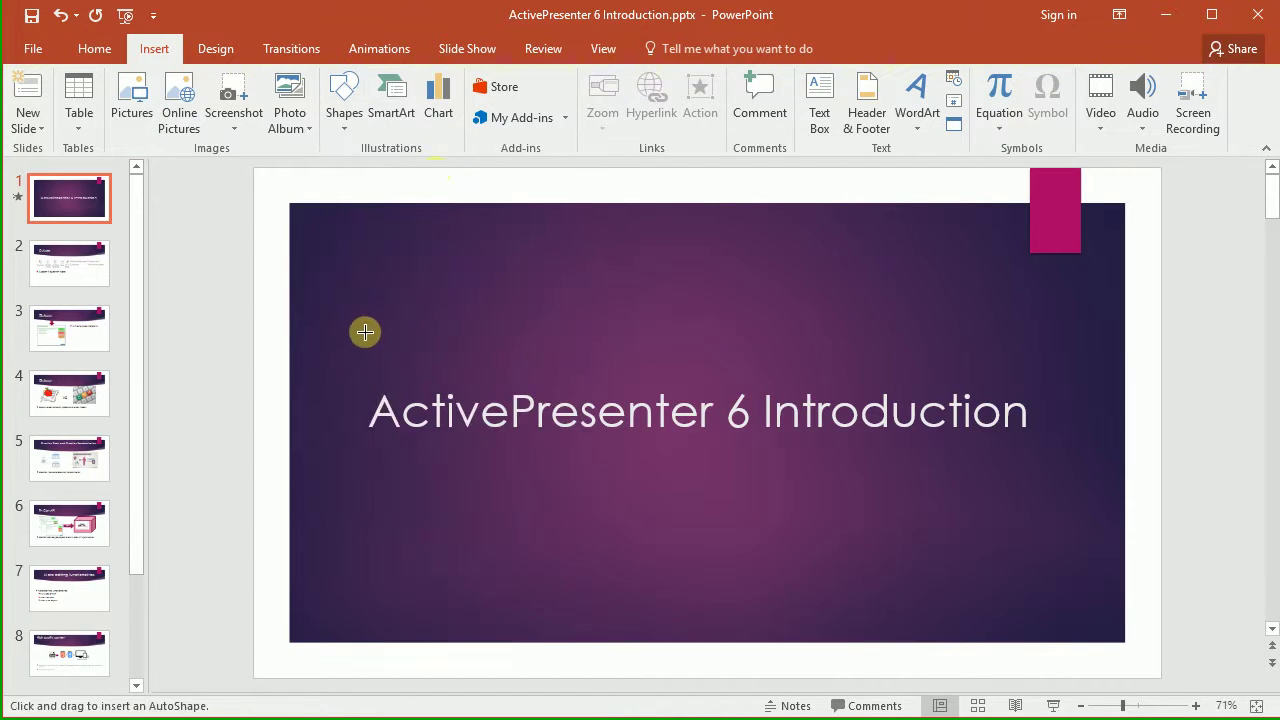
left_click_drag(352, 367, 1069, 452)
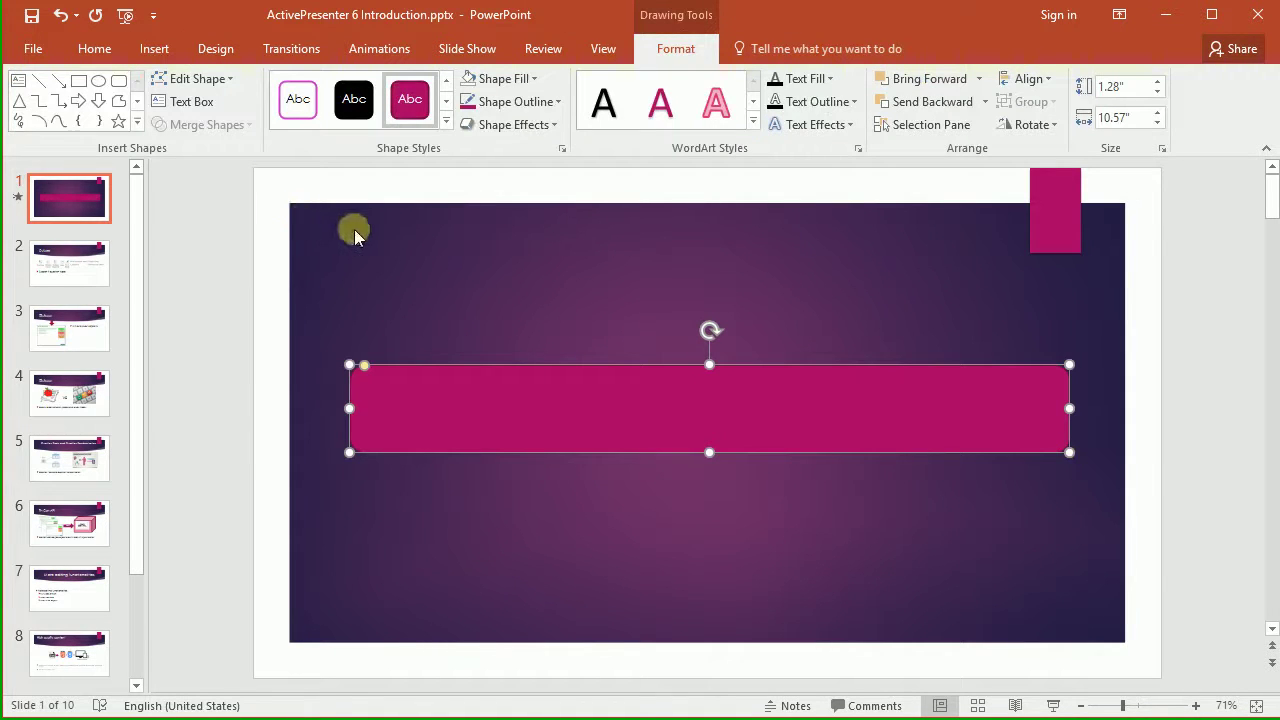
Step: Set the shape to No Fill, enlarge it slightly, and stop recording with Ctrl+End
left_click(535, 80)
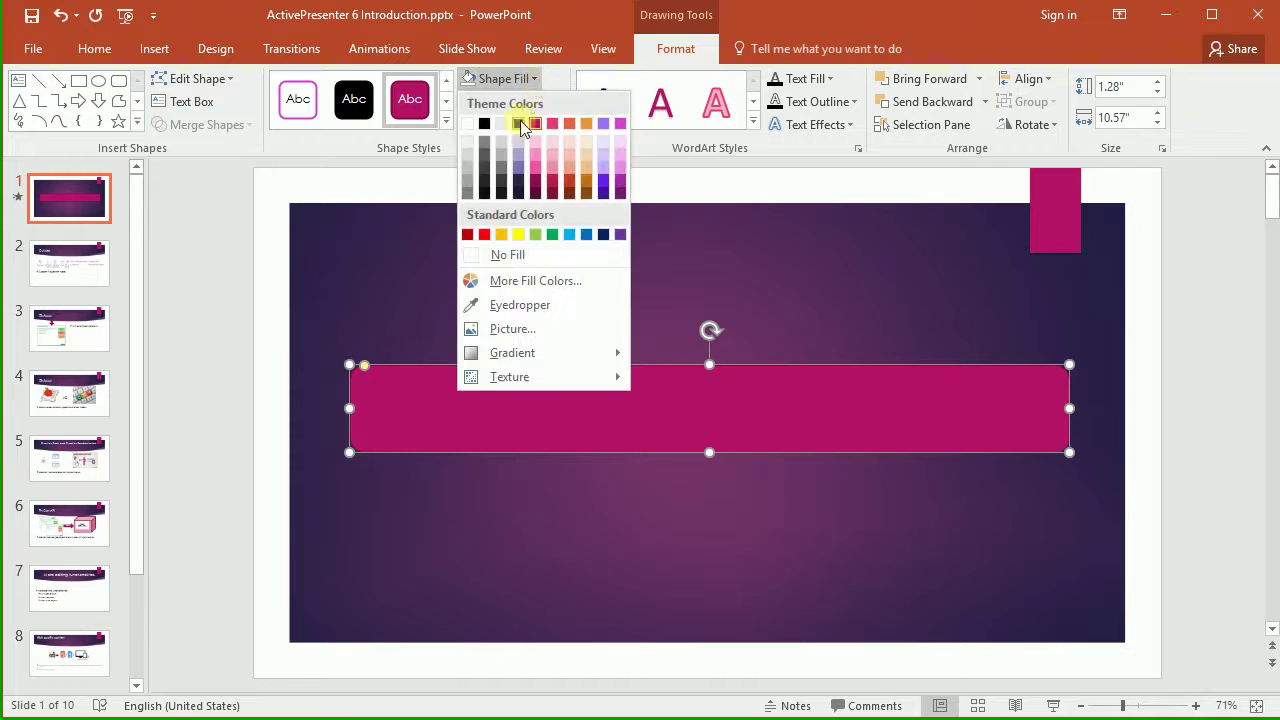
left_click(526, 258)
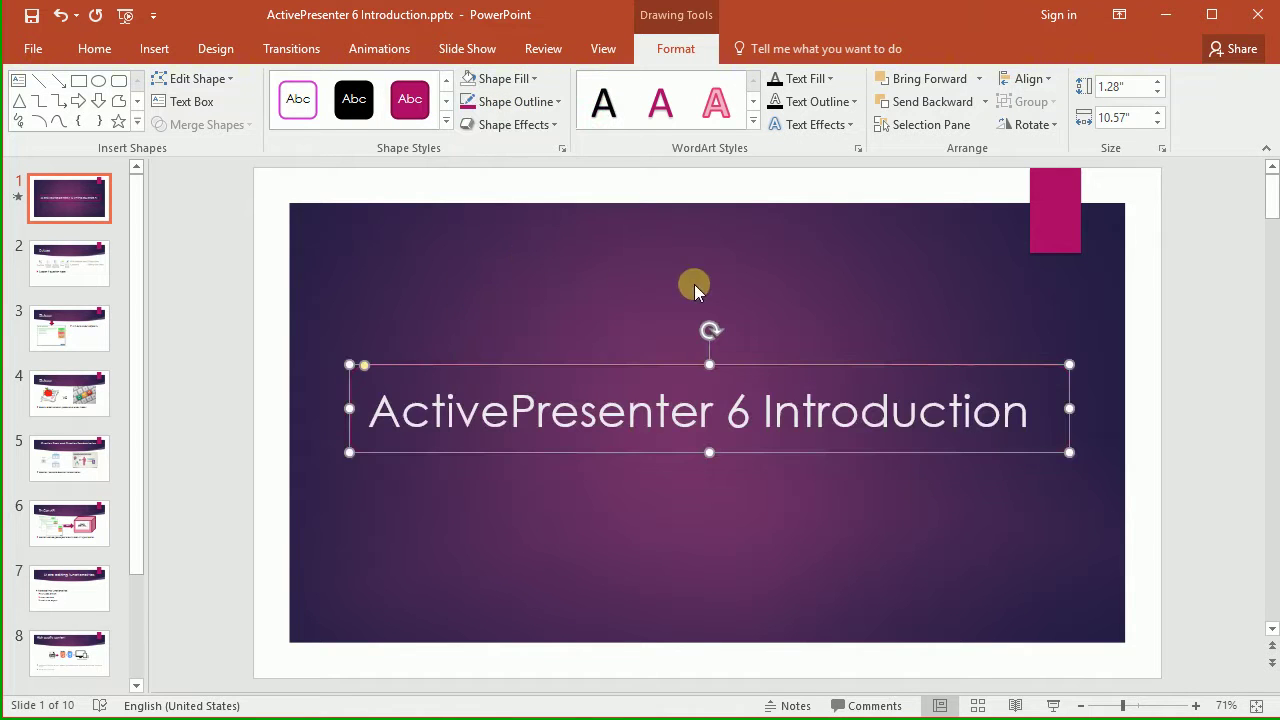
left_click_drag(345, 364, 344, 353)
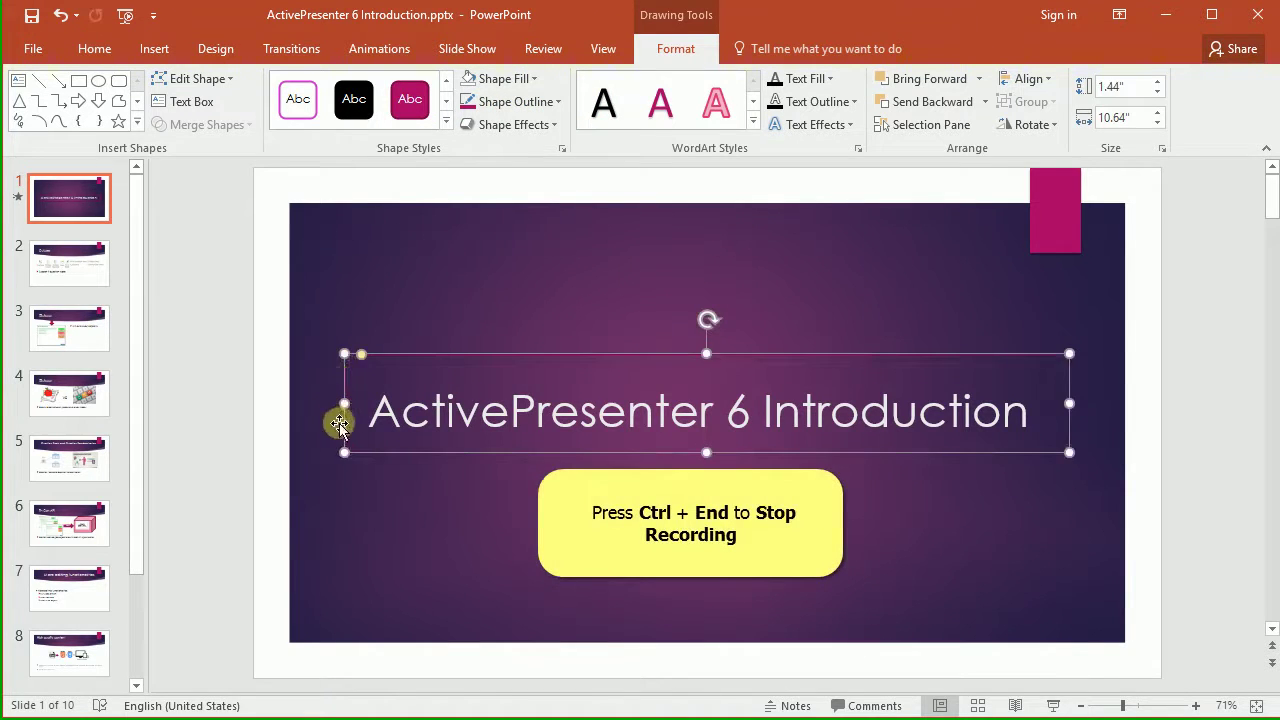
left_click_drag(344, 452, 340, 461)
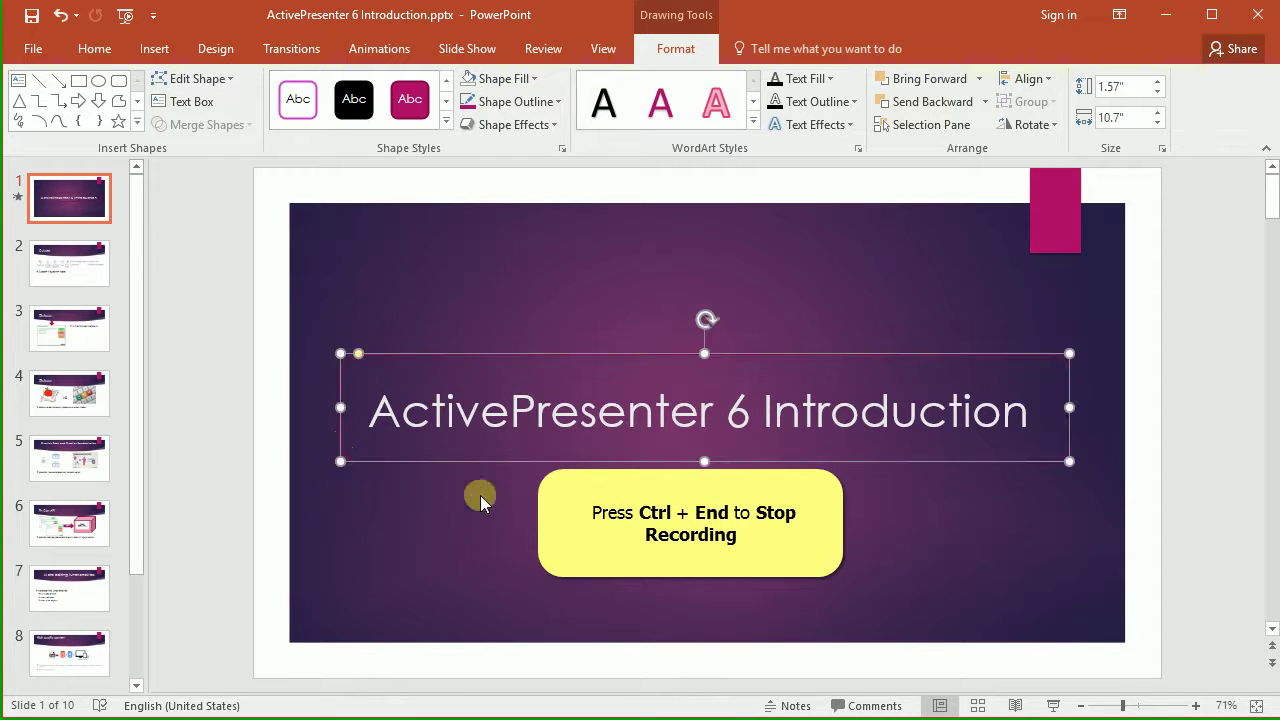
left_click(480, 500)
key("ctrl+End")
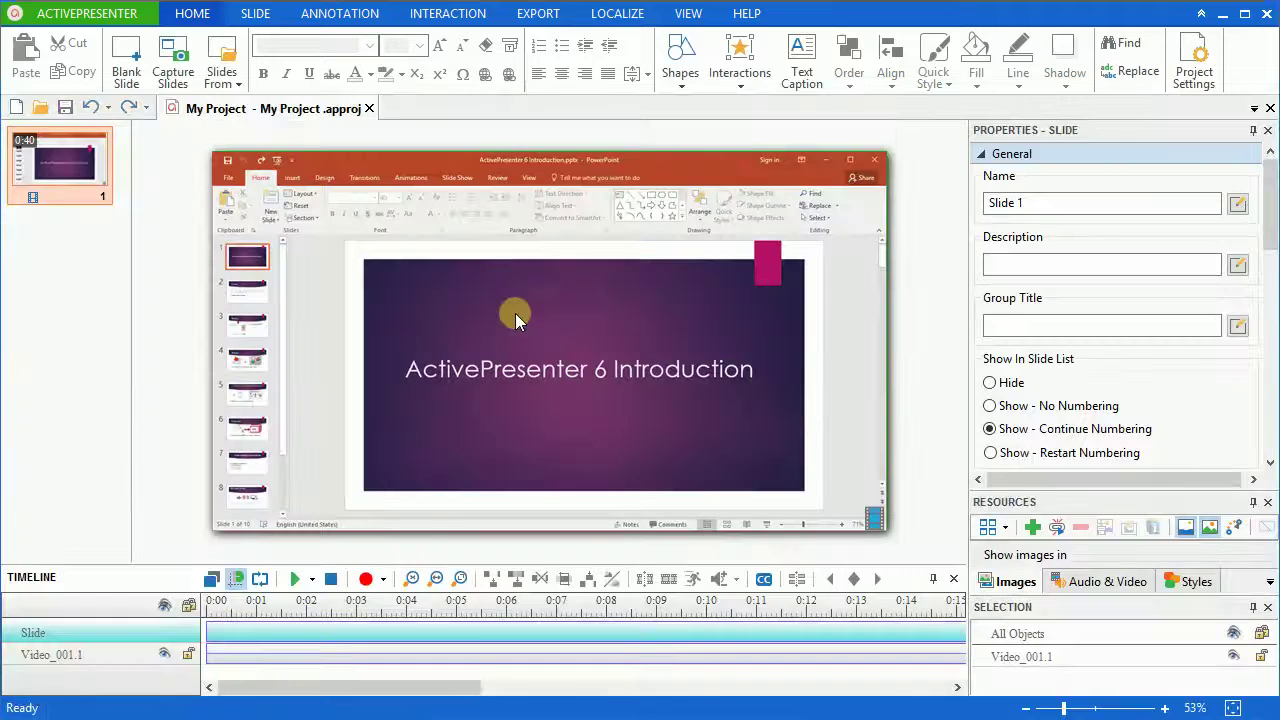
Step: Play the recorded timeline to about 21 seconds, pause it, and show the Export options
left_click_drag(435, 558, 435, 555)
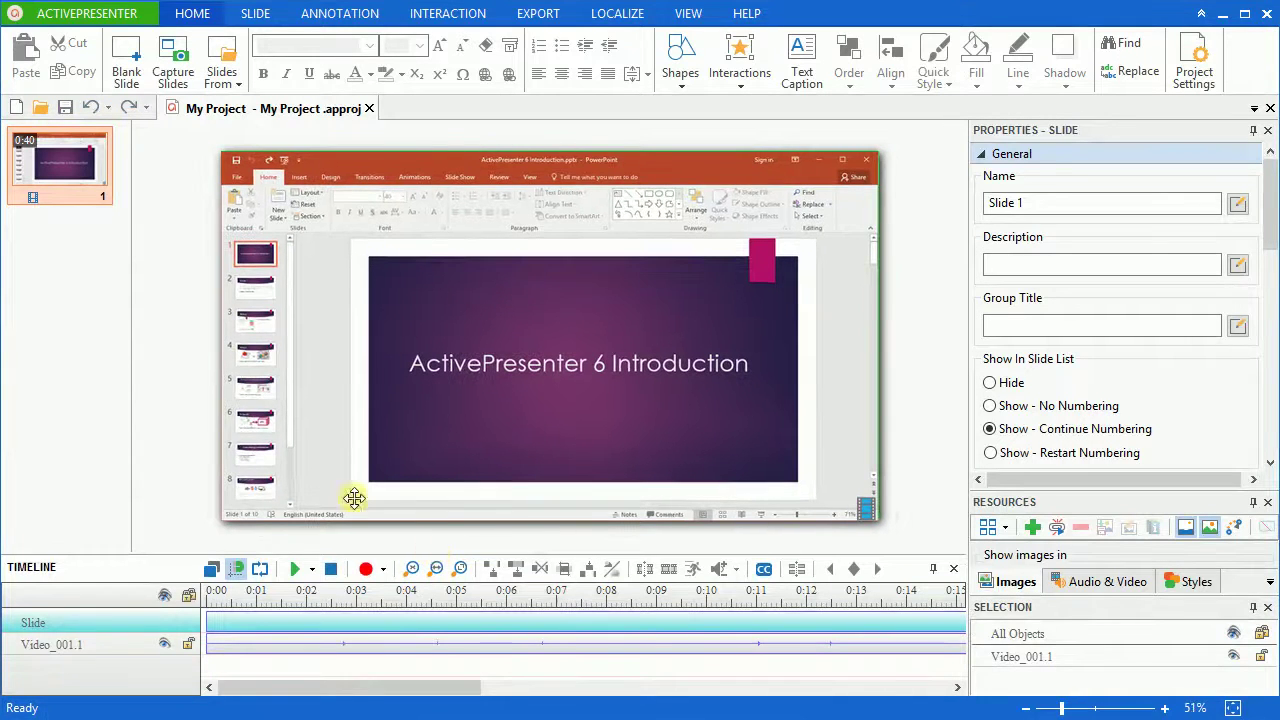
left_click(293, 570)
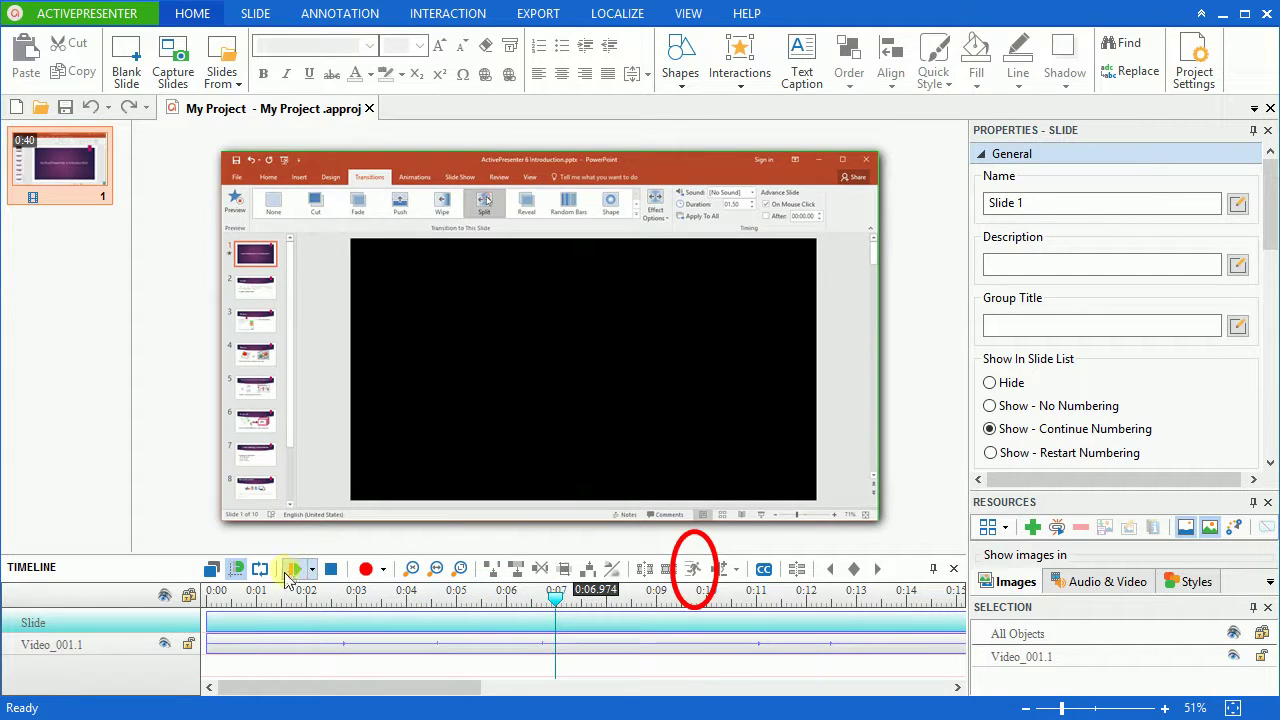
left_click(295, 569)
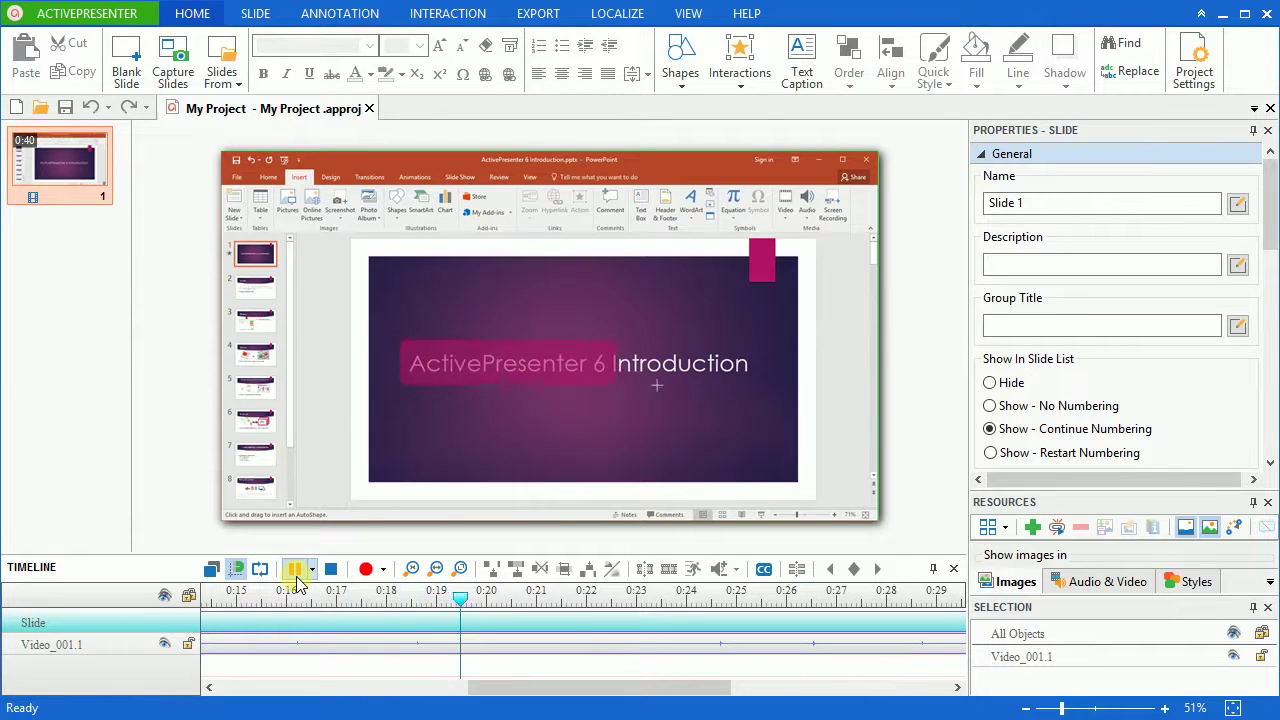
left_click(295, 571)
left_click(538, 13)
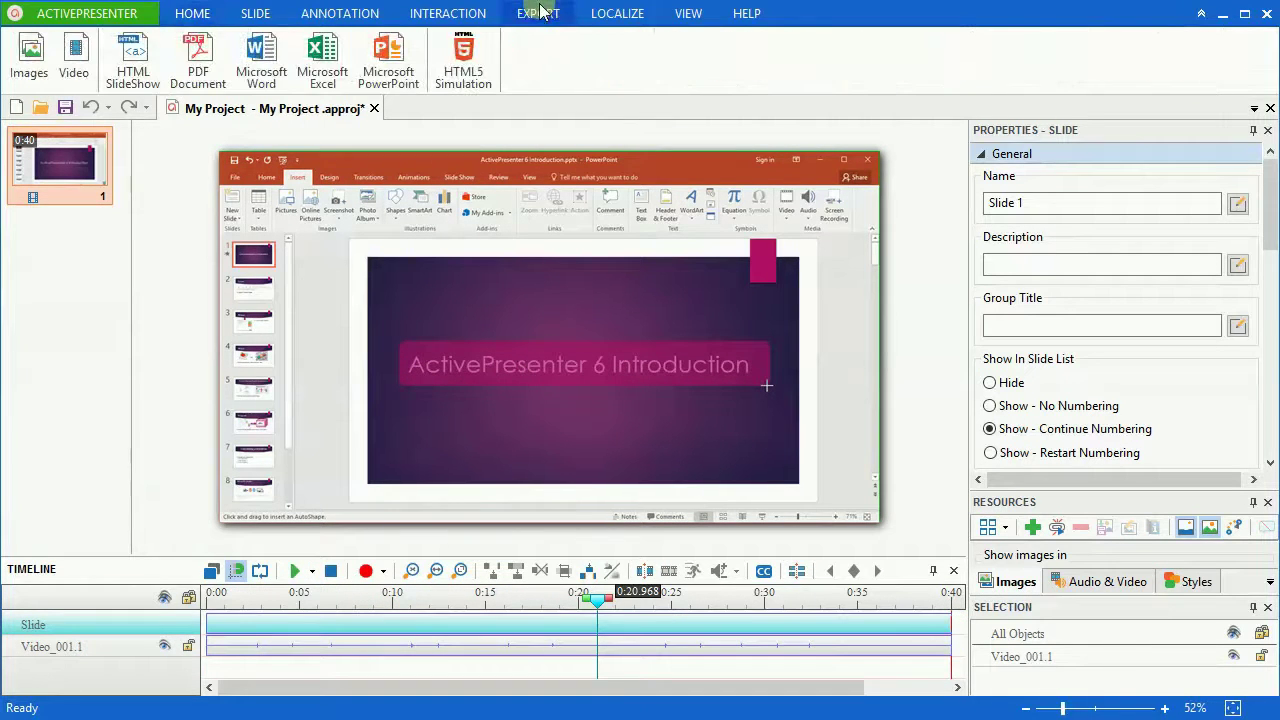
Step: Export the project as My Project.mp4 and play it from the output folder
left_click(74, 72)
left_click(591, 606)
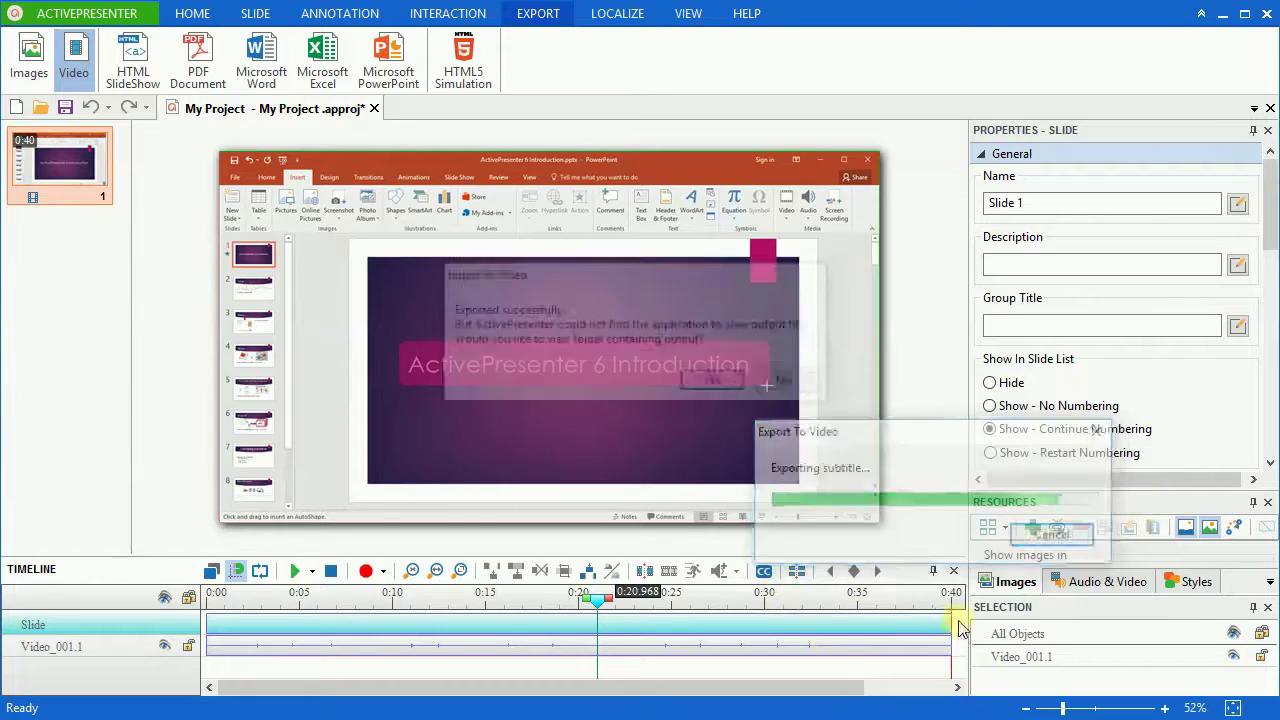
left_click(716, 383)
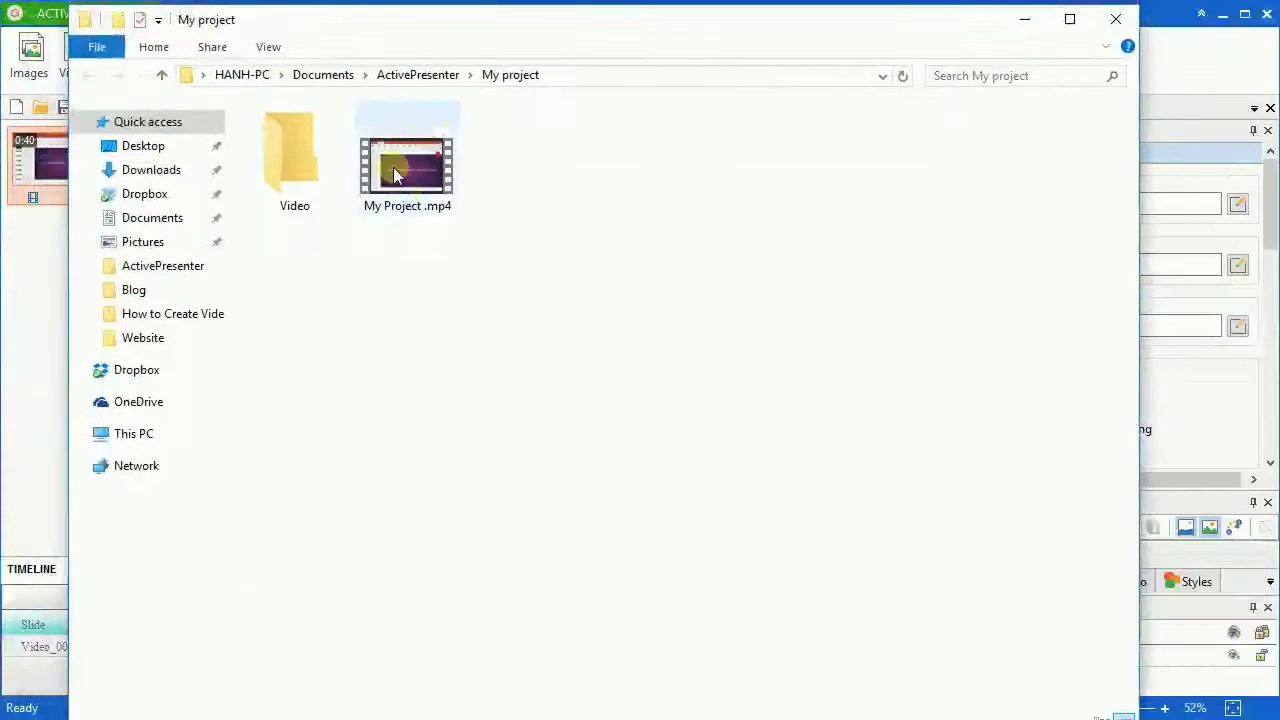
left_click(298, 128)
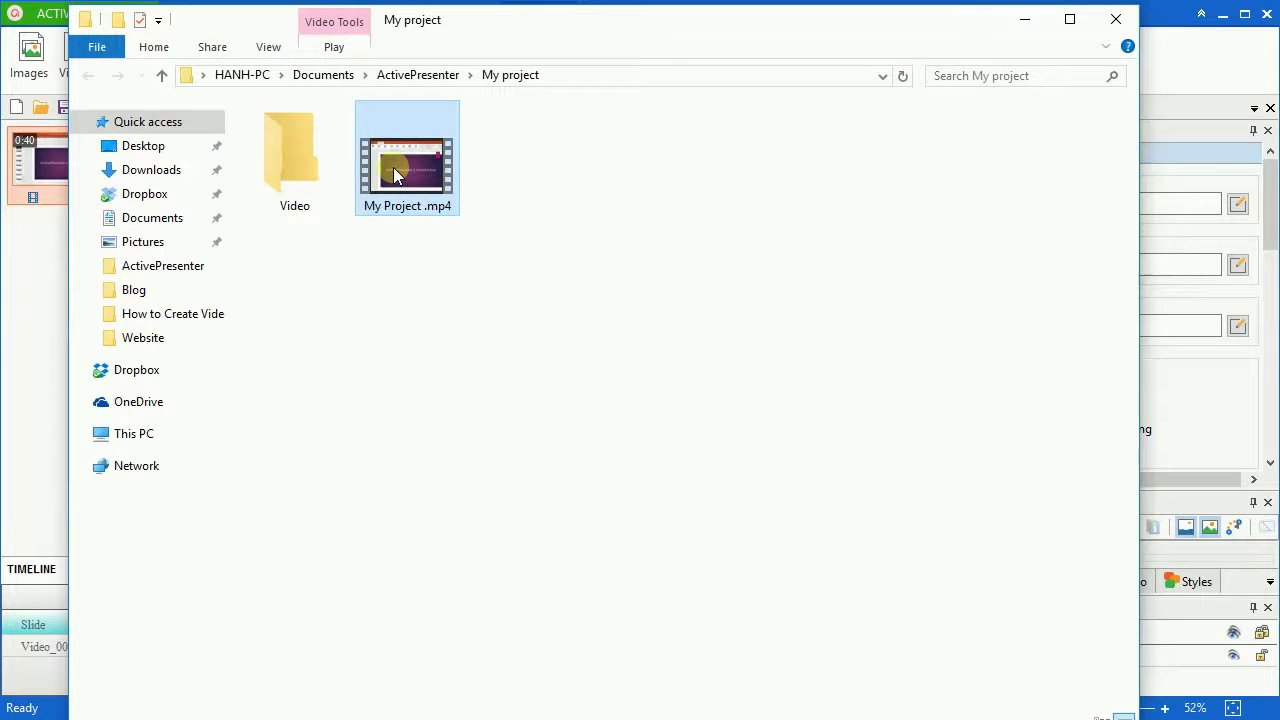
double_click(393, 167)
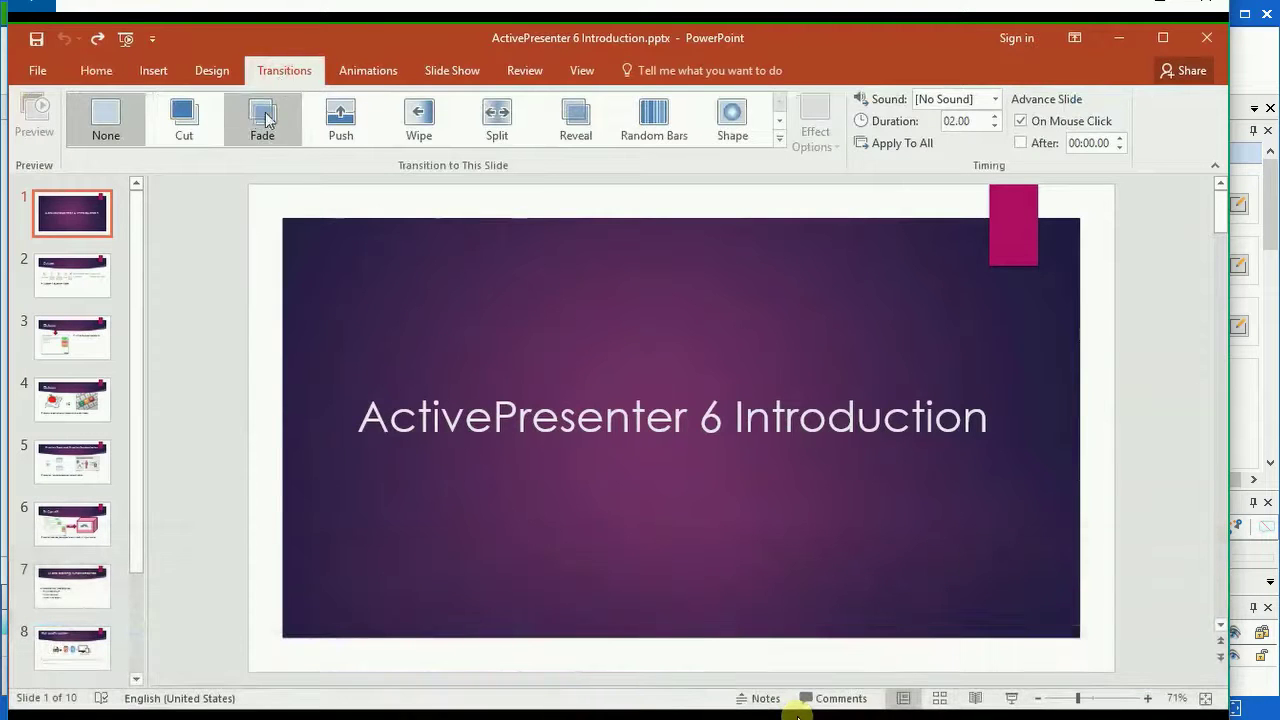
Step: Watch My Project.mp4 play to 0:14, then close the video player
left_click(266, 120)
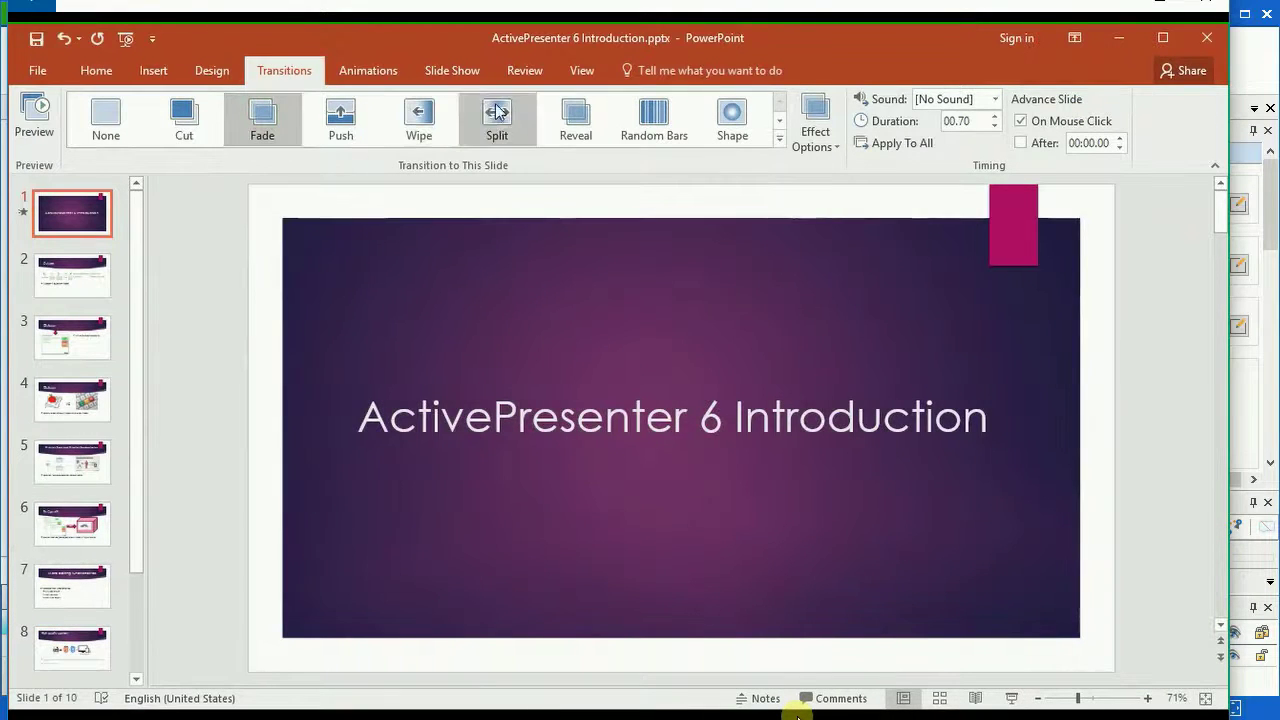
left_click(497, 112)
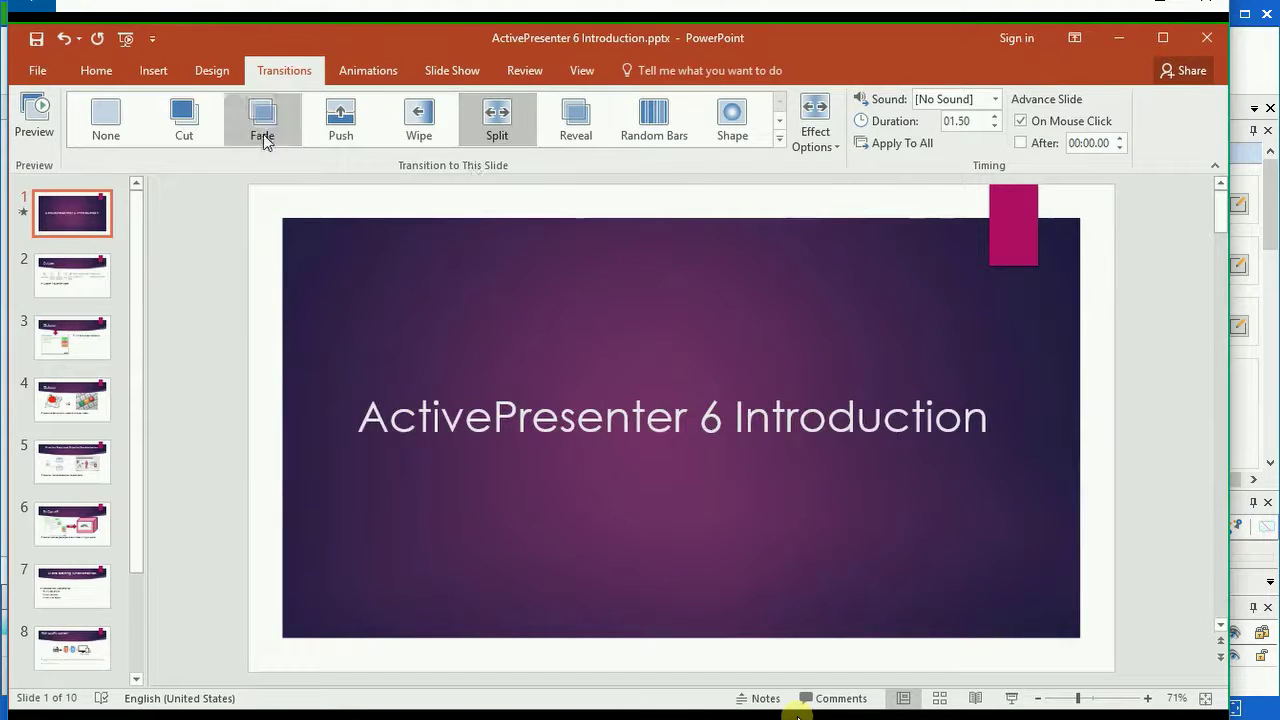
left_click(153, 70)
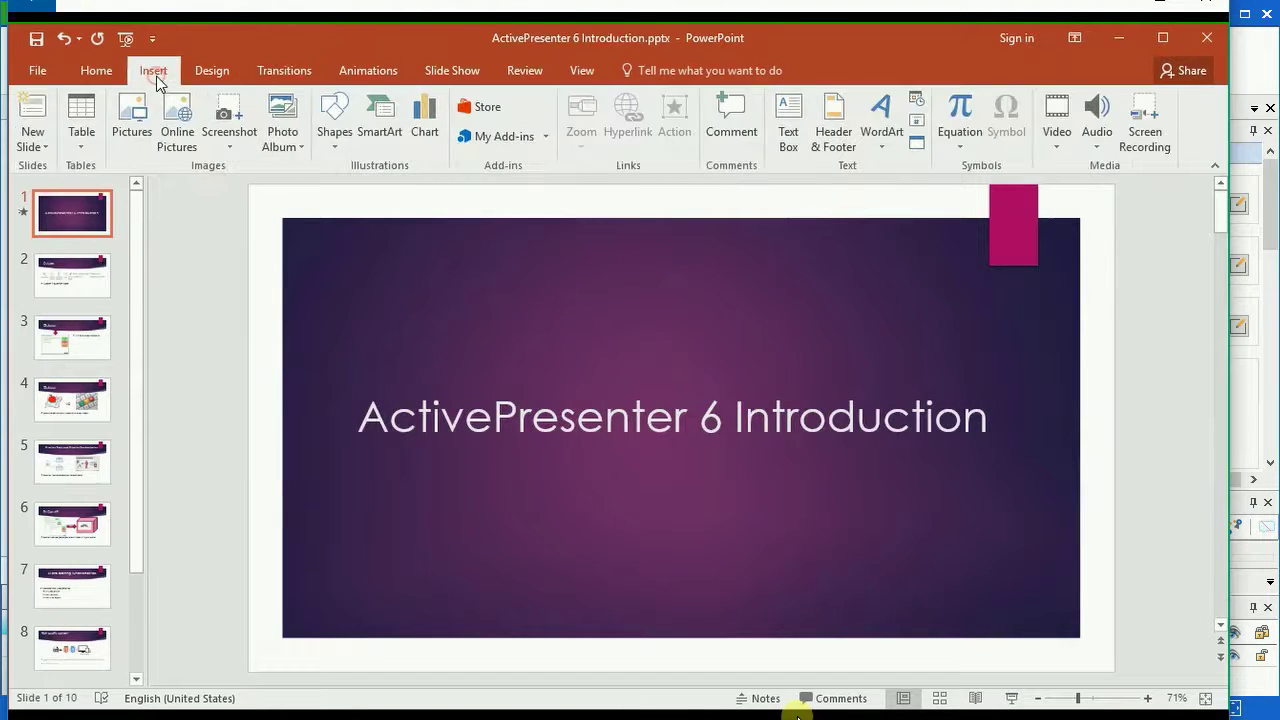
left_click(331, 115)
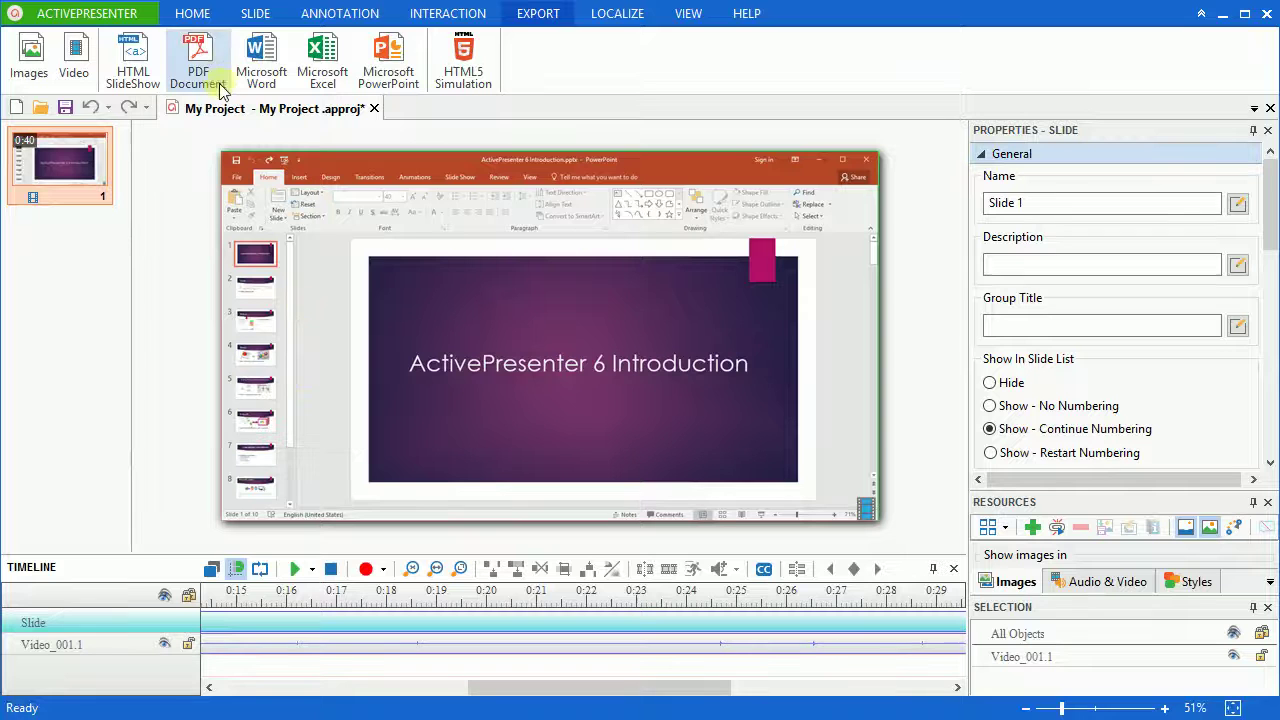
Step: Open New Capture from the ActivePresenter menu and reposition the Capture New Project dialog
left_click(138, 16)
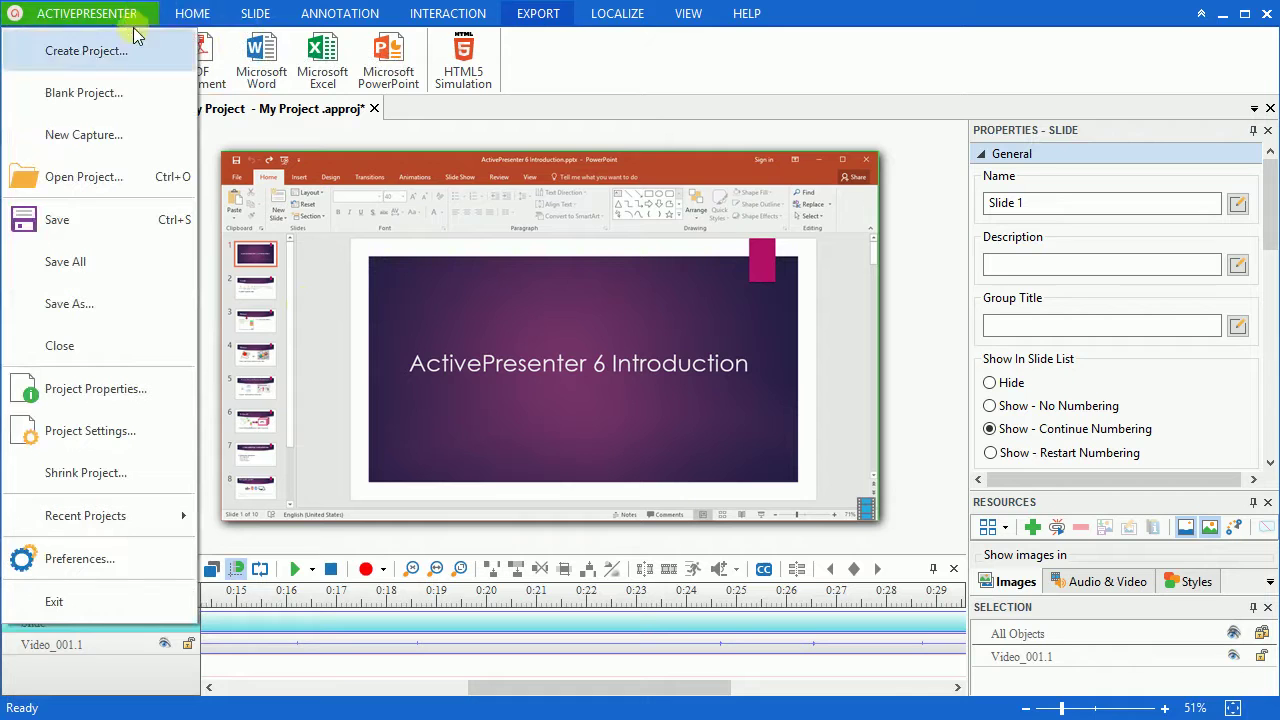
left_click(124, 146)
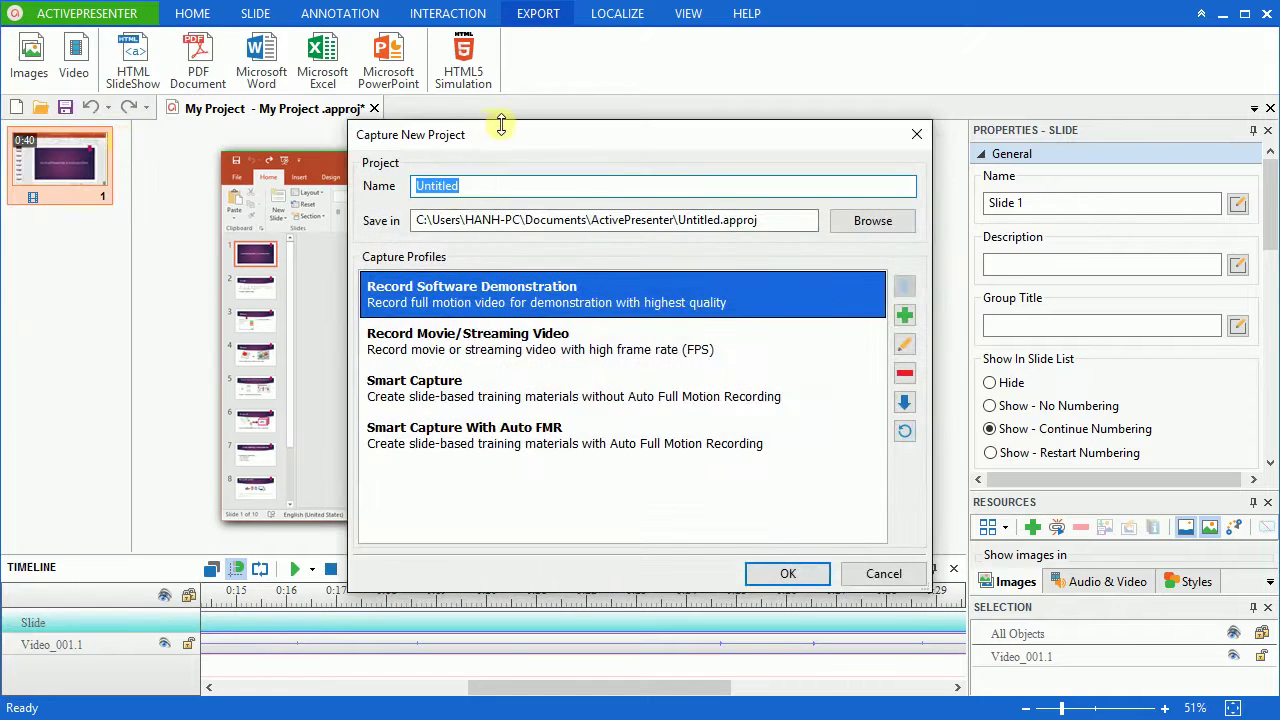
left_click_drag(532, 136, 478, 128)
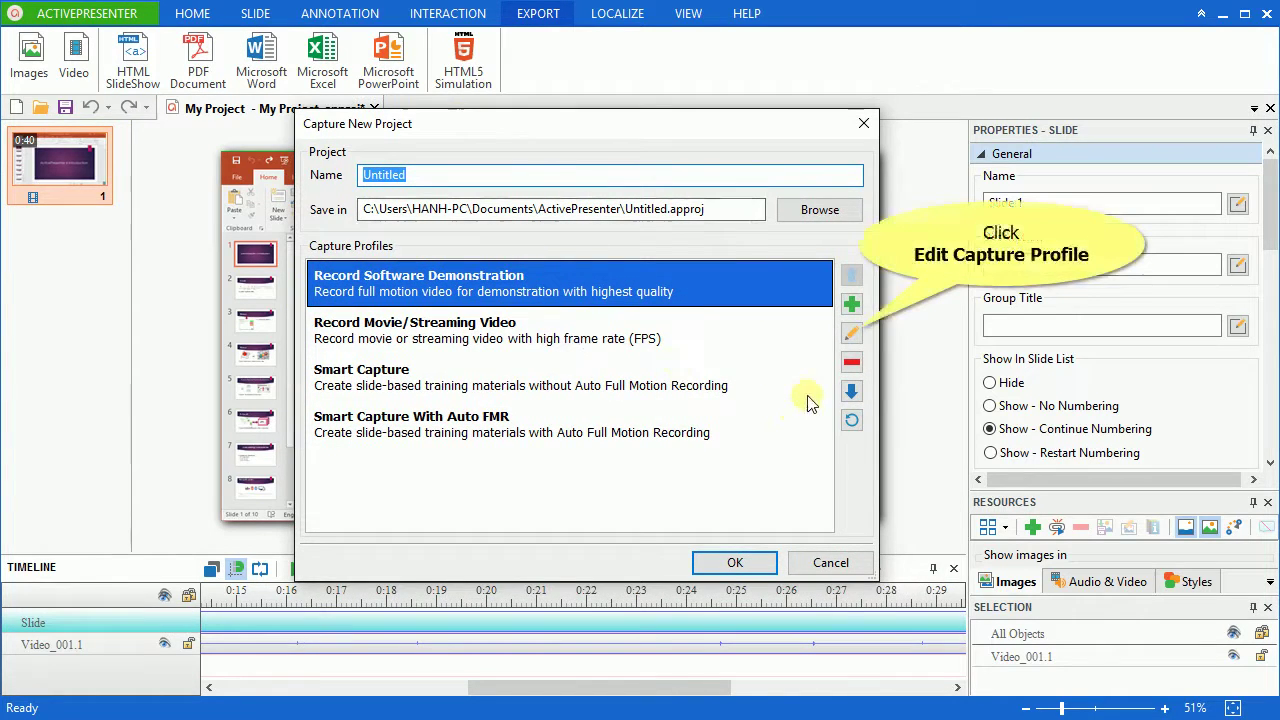
Step: Edit the Record Software Demonstration profile and choose MPEG-1 Video as its video codec
left_click(852, 334)
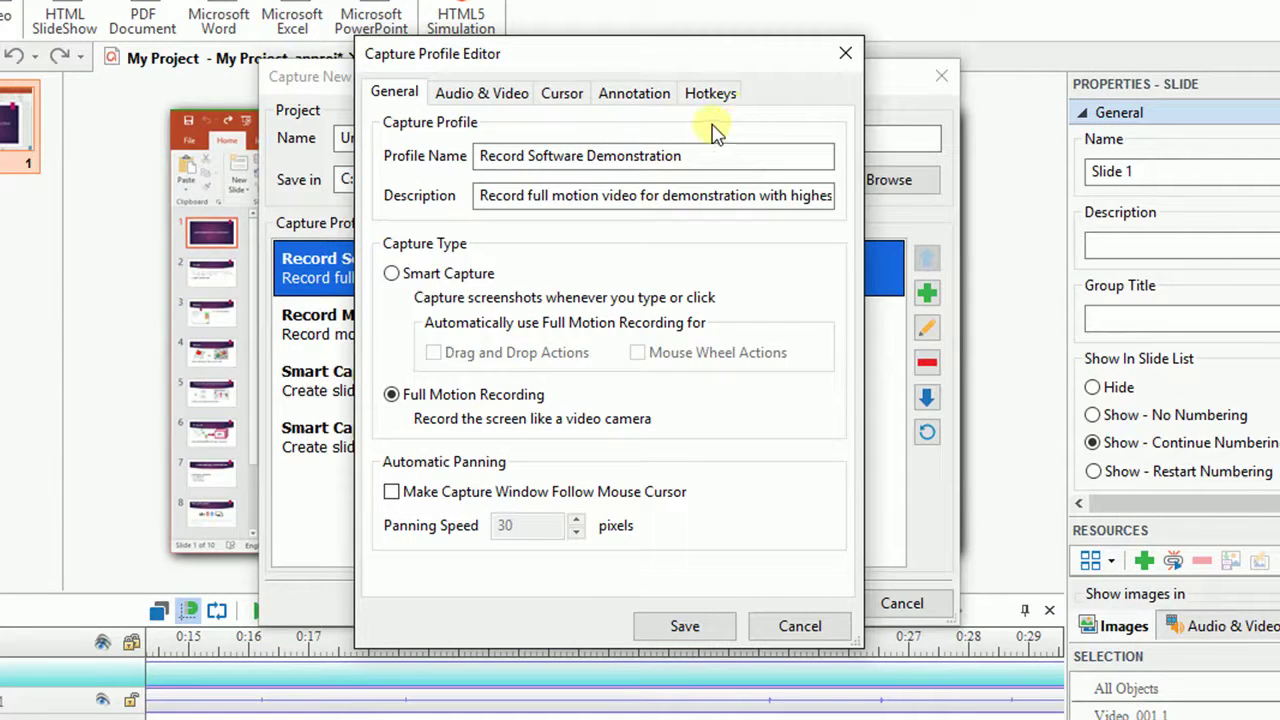
left_click(490, 98)
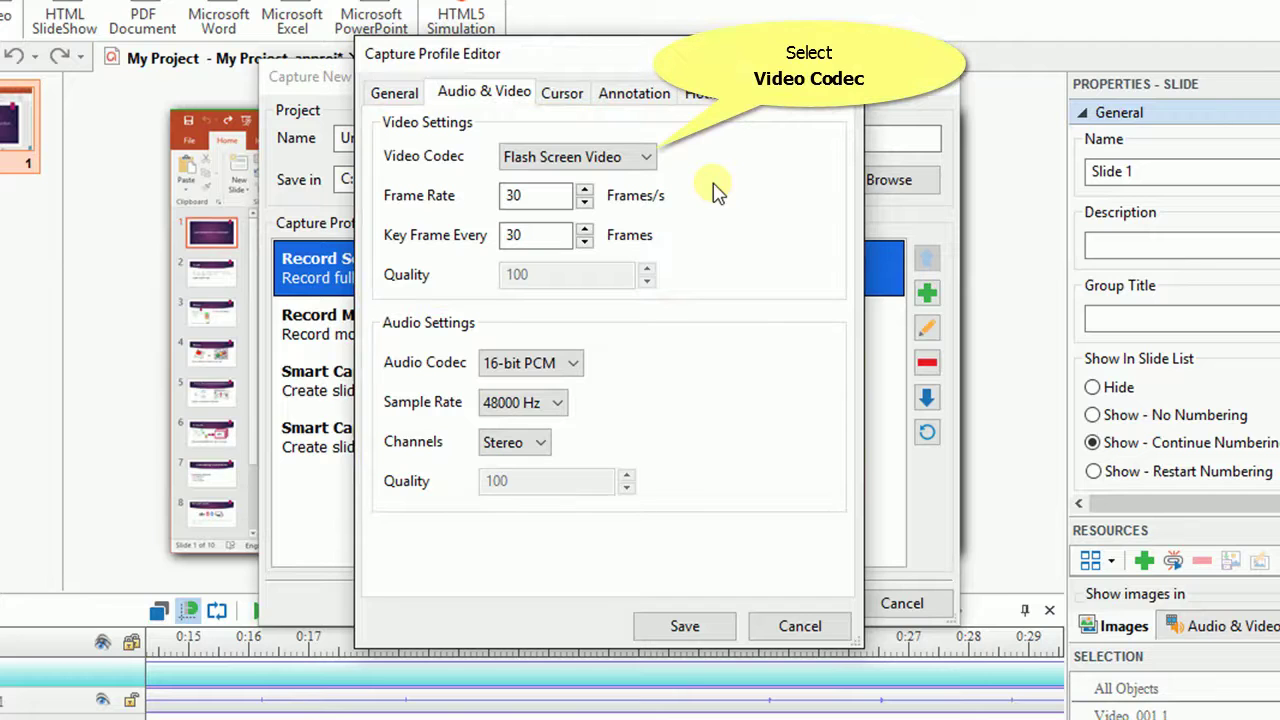
left_click(645, 158)
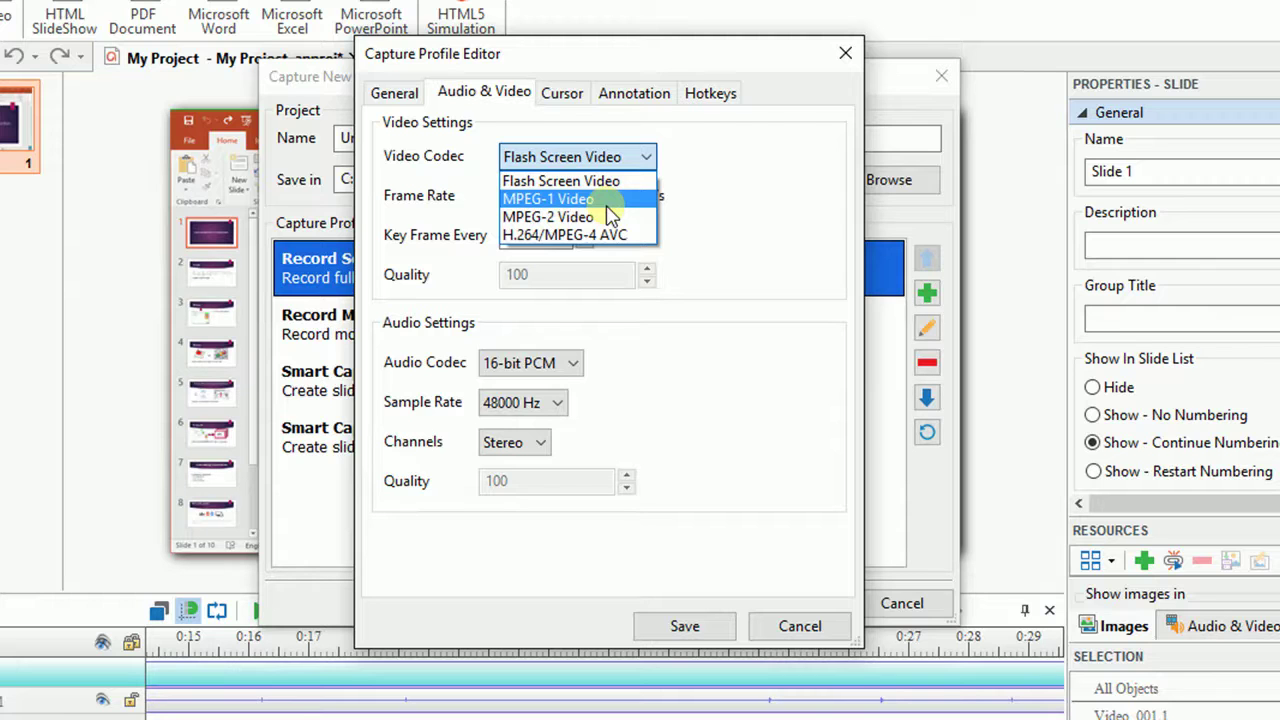
left_click(605, 200)
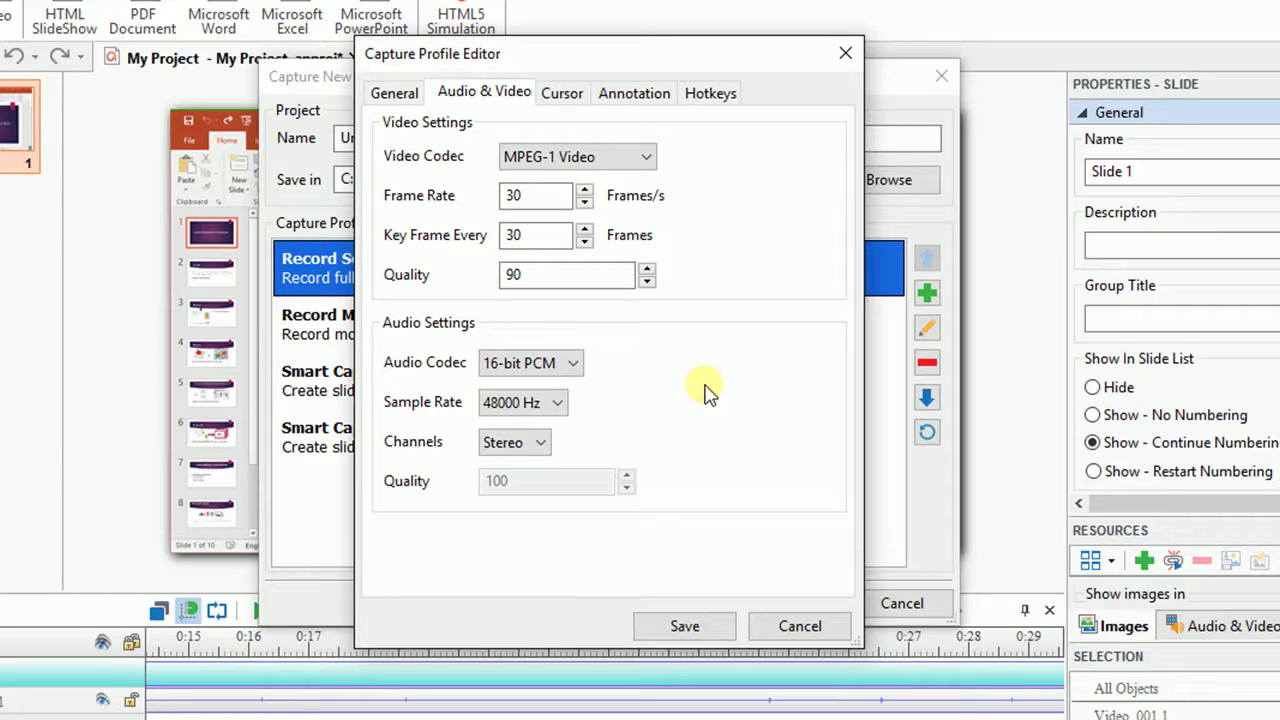
Step: Open the profile's Cursor settings, then More Settings for the Cursor Path preferences
left_click(571, 106)
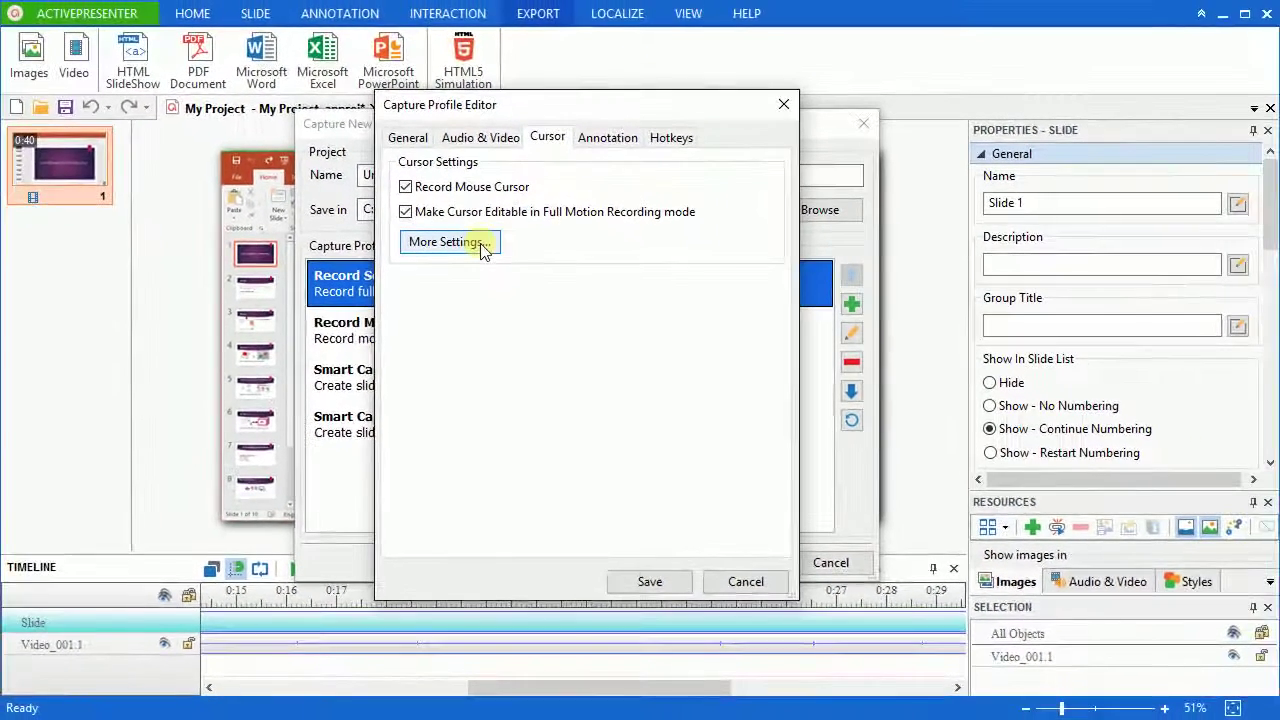
left_click(480, 247)
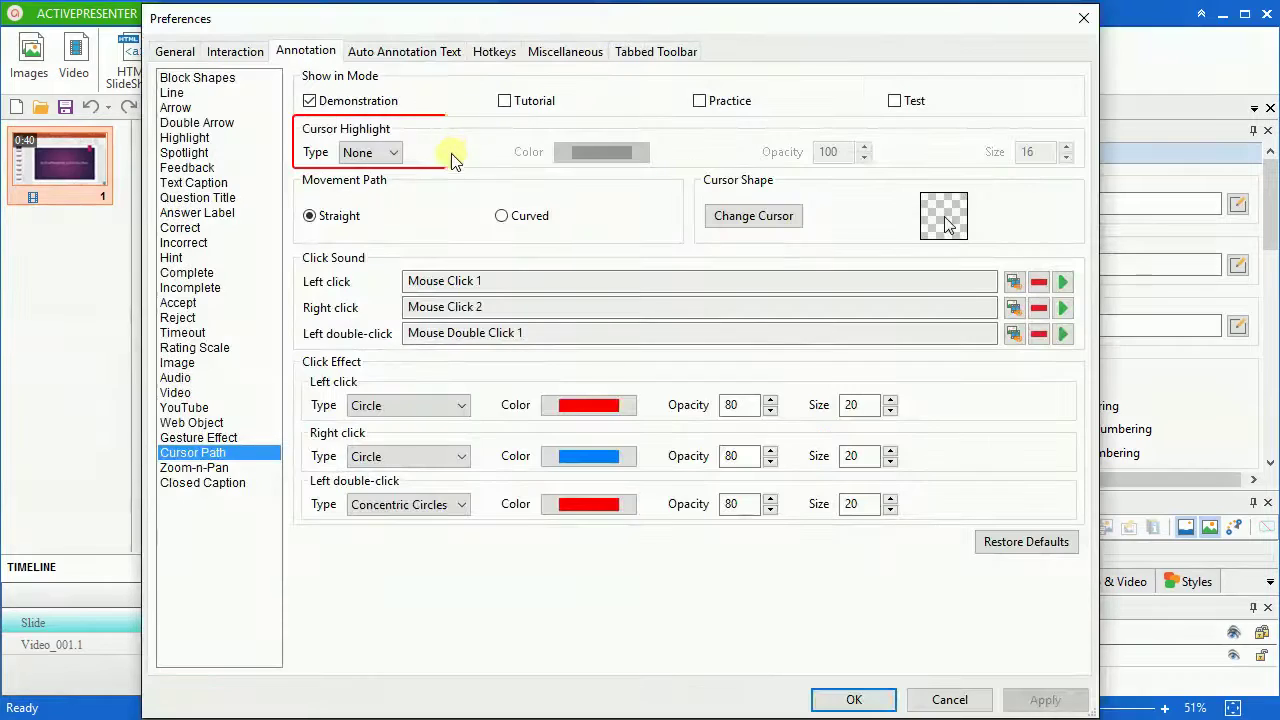
Step: Set the cursor highlight type to a yellow Circle
left_click(385, 153)
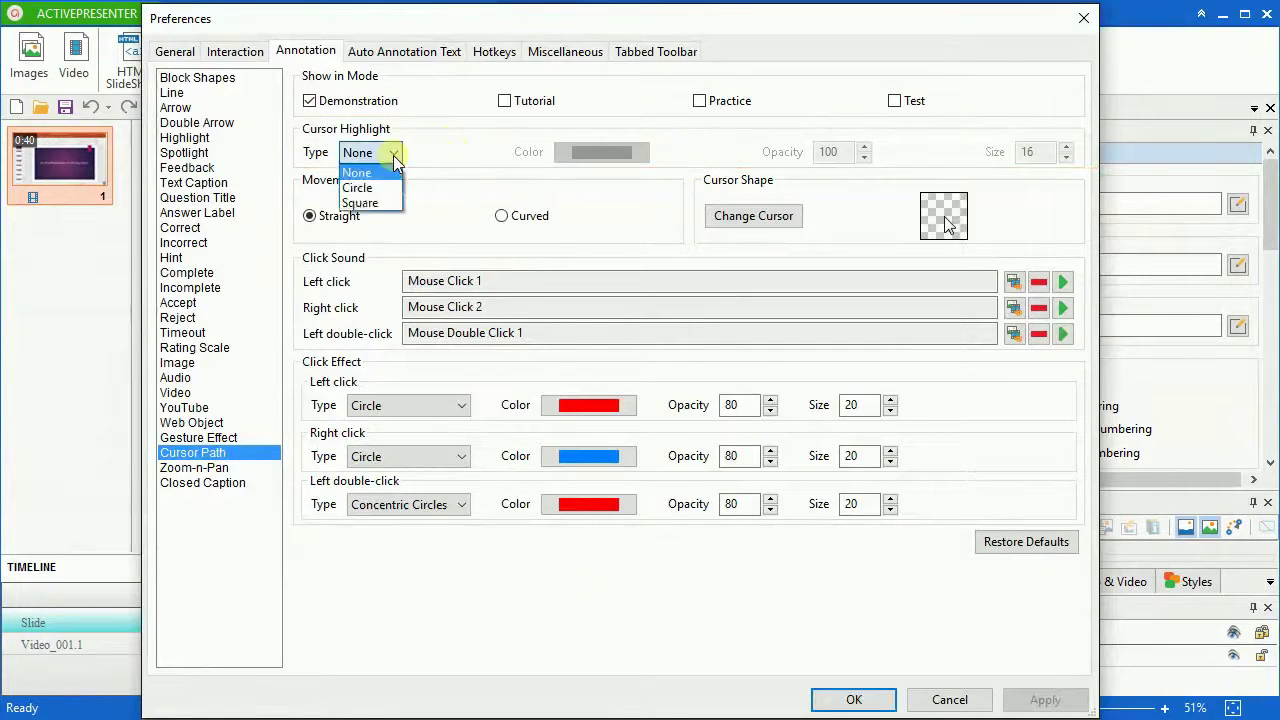
left_click(378, 190)
left_click(378, 191)
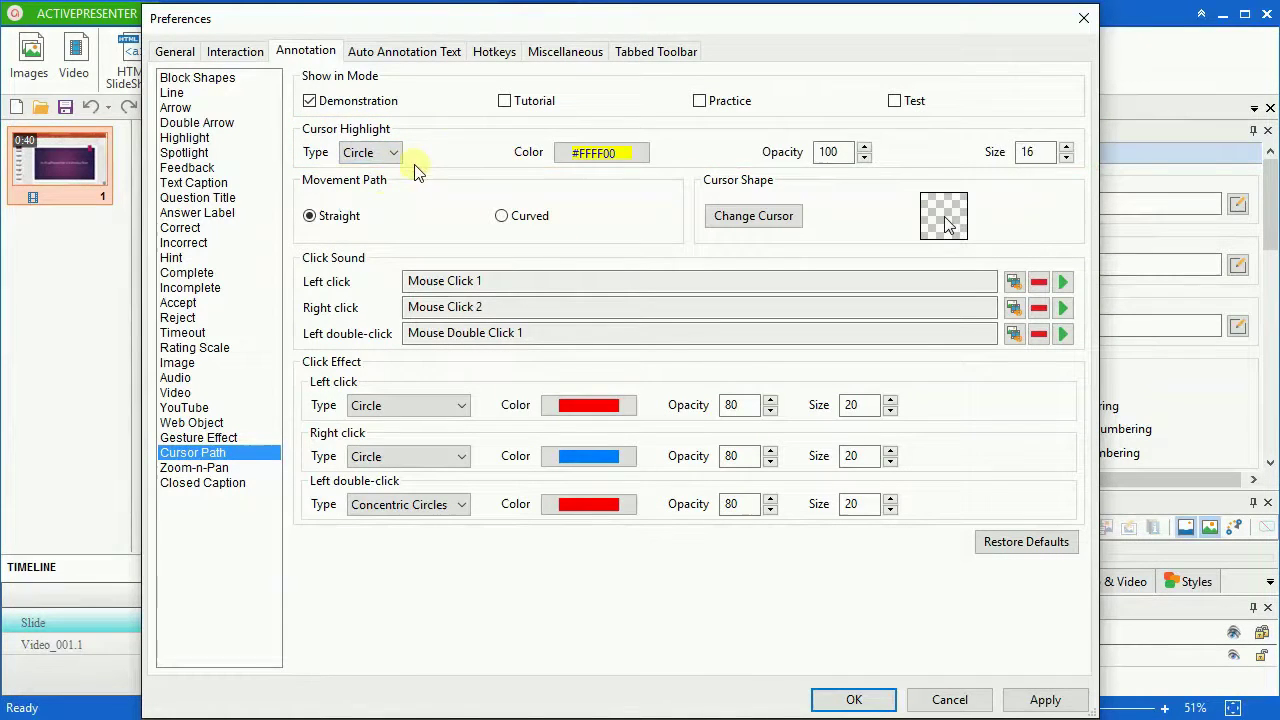
Step: Make both left-click and right-click effects Square, then accept the preferences
left_click(460, 405)
left_click(410, 470)
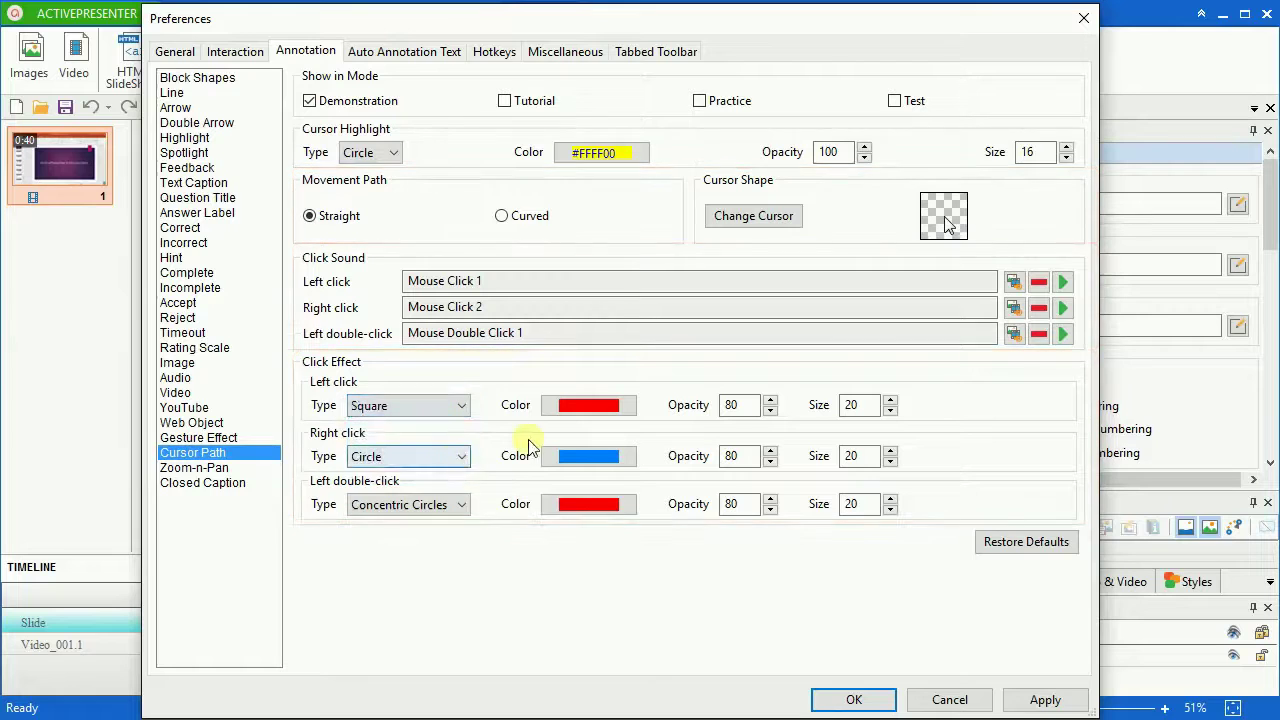
left_click(458, 456)
left_click(431, 519)
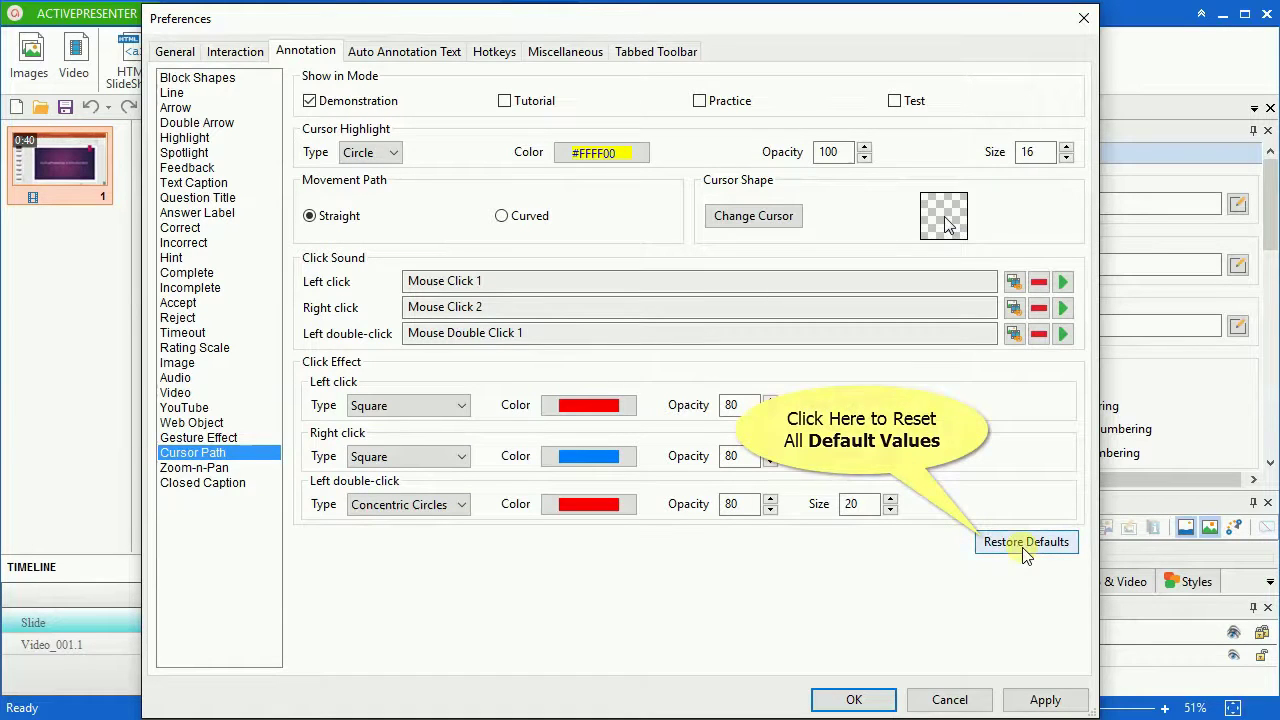
left_click(853, 699)
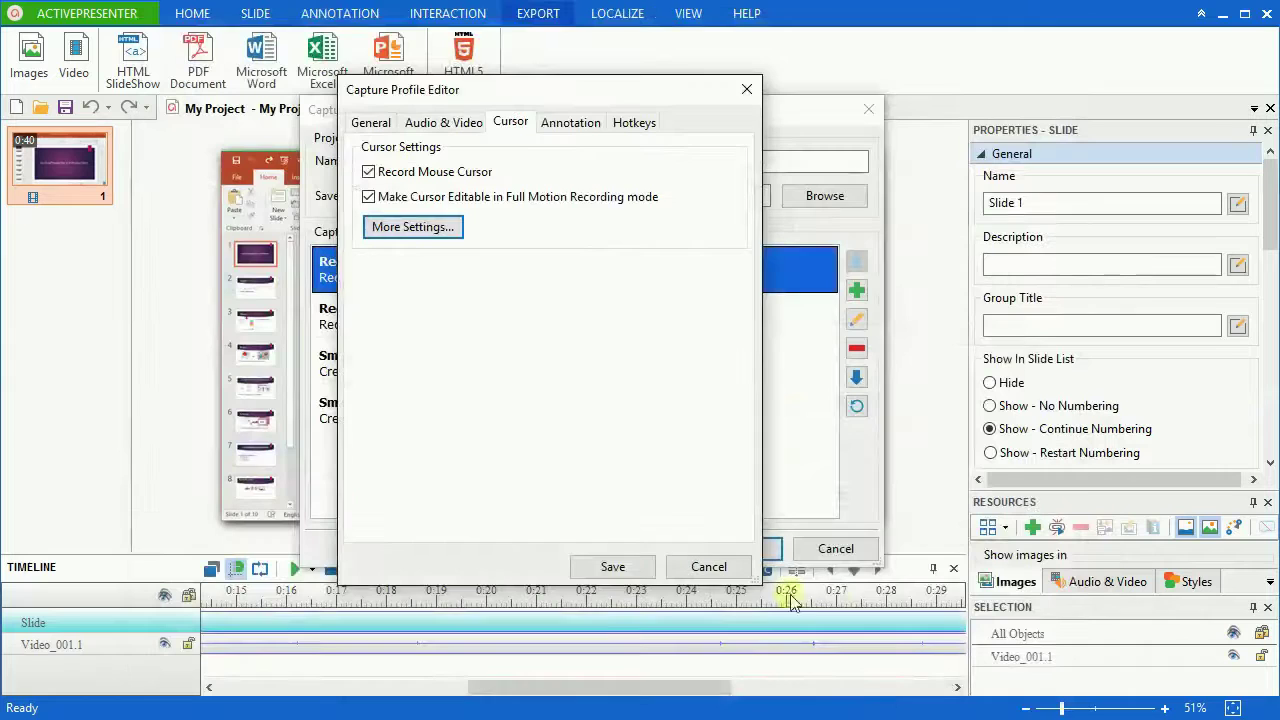
Step: Save the edited capture profile in the Capture Profile Editor
left_click(650, 568)
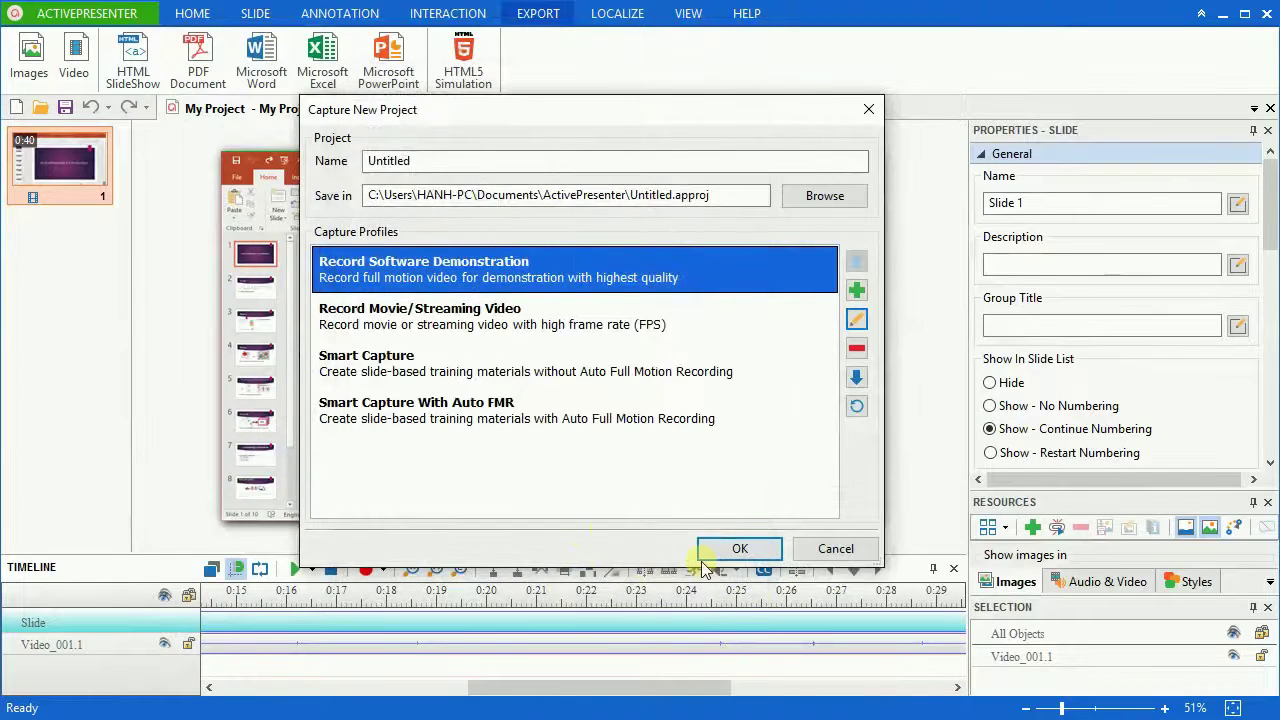